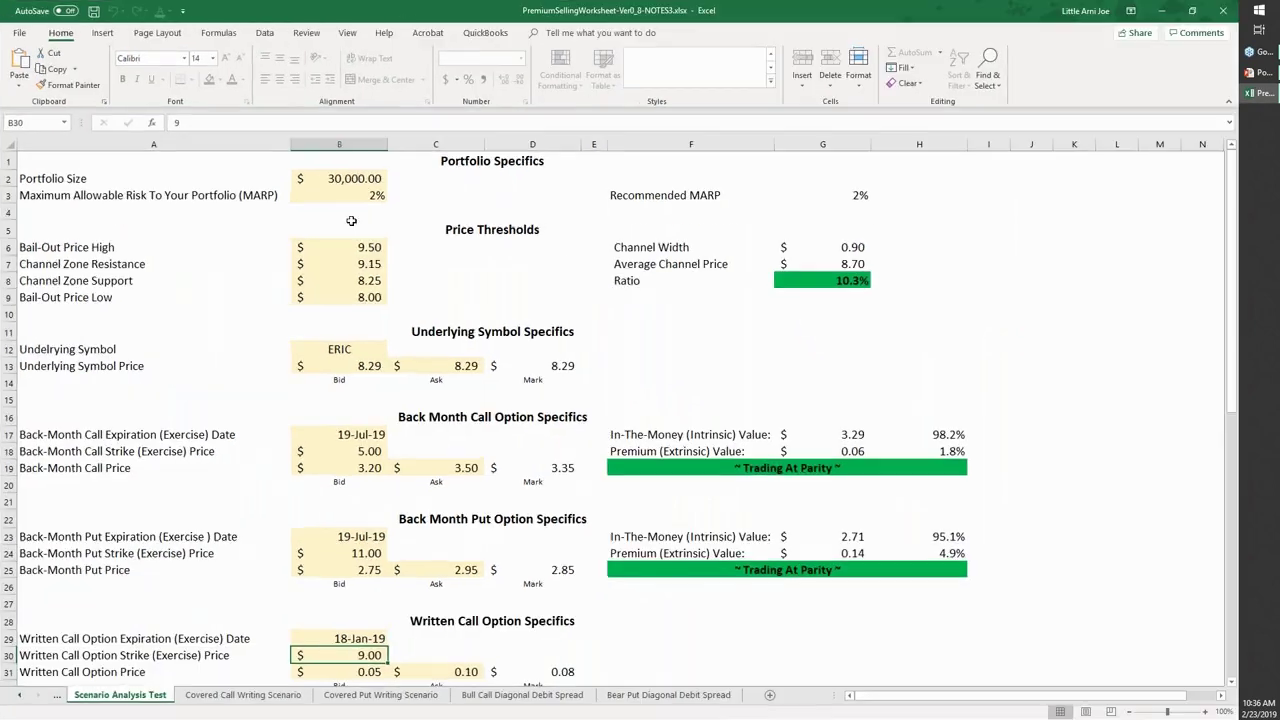
- Review the portfolio size, entered and recommended MARP, bail-out price high and underlying symbol on the Scenario Analysis Test sheet
click(355, 180)
click(362, 197)
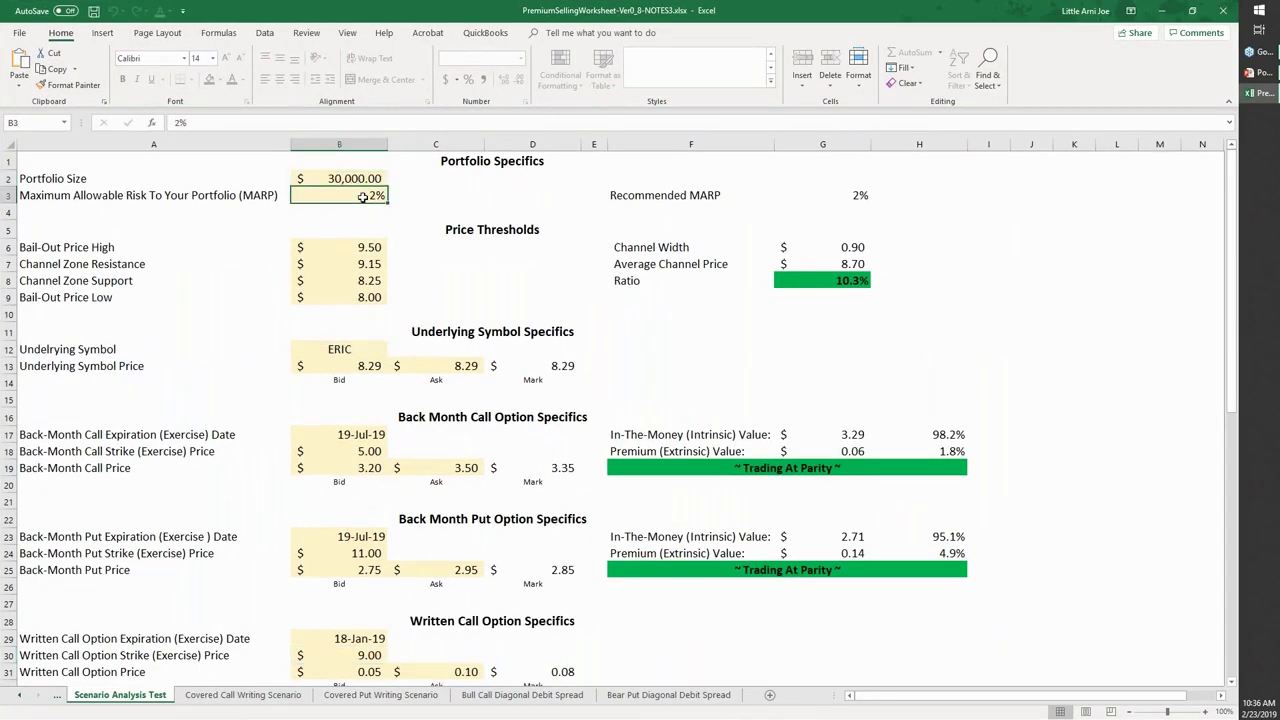
click(838, 196)
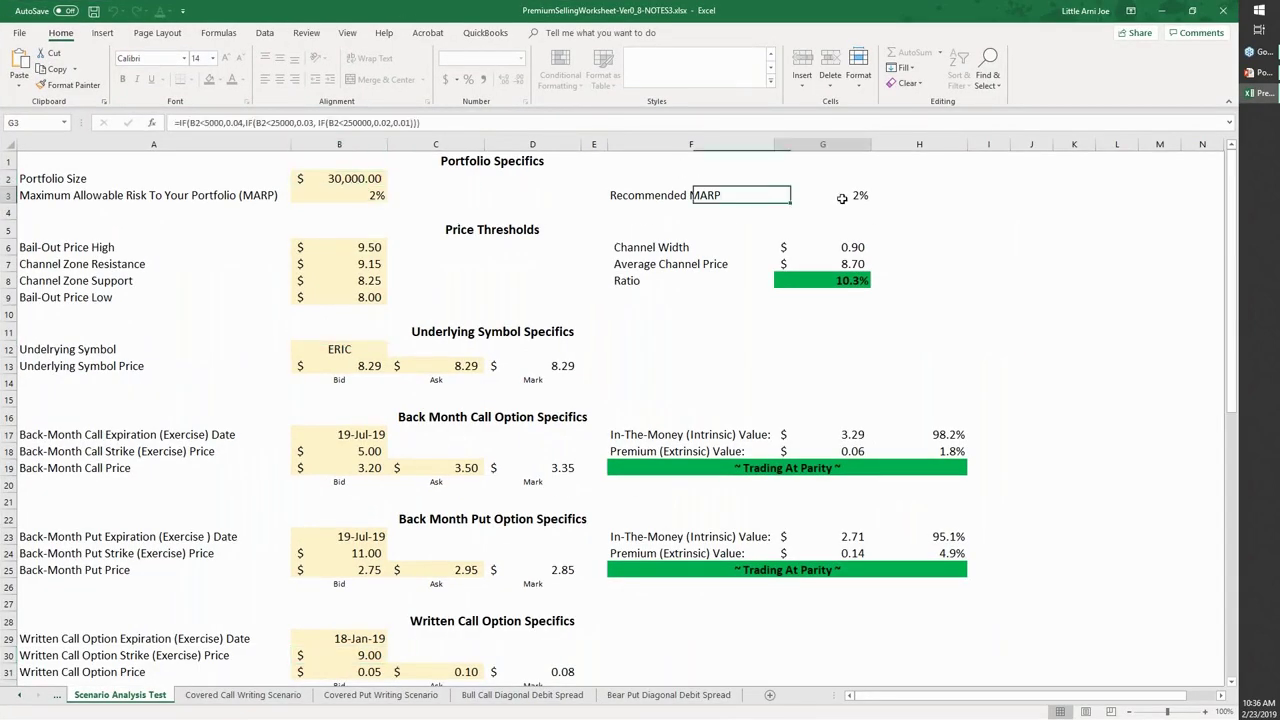
click(346, 196)
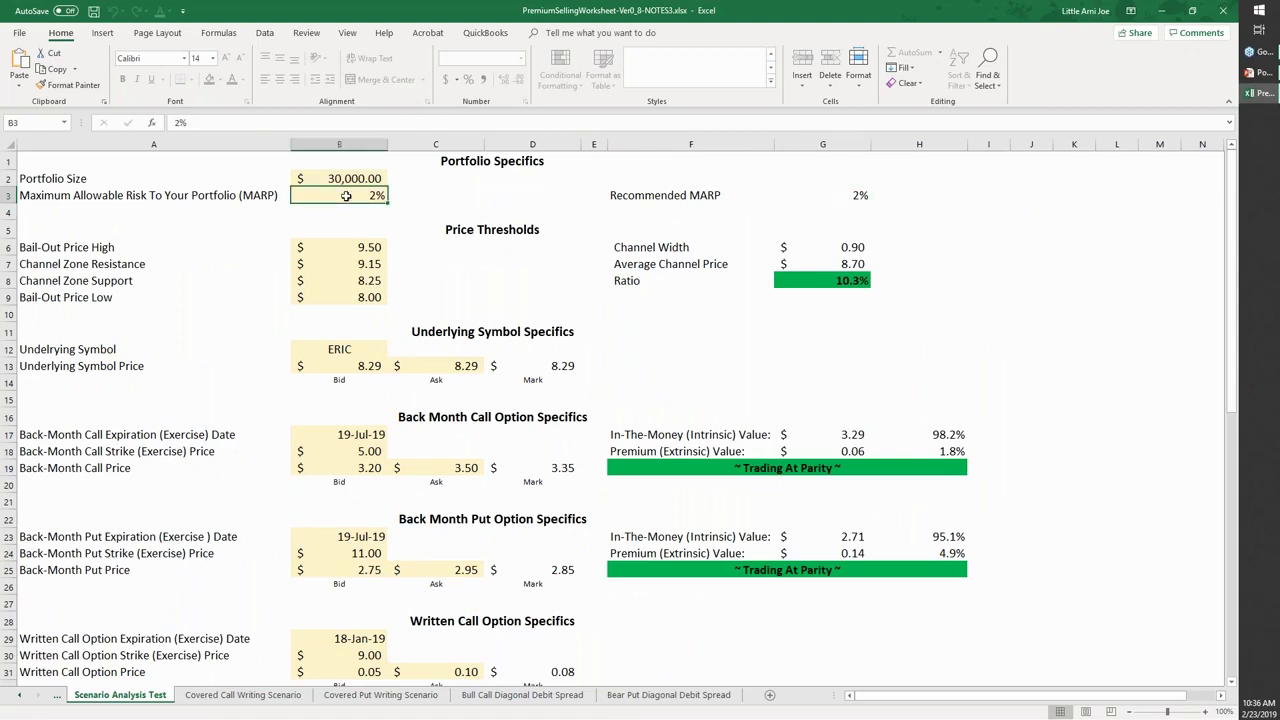
click(364, 248)
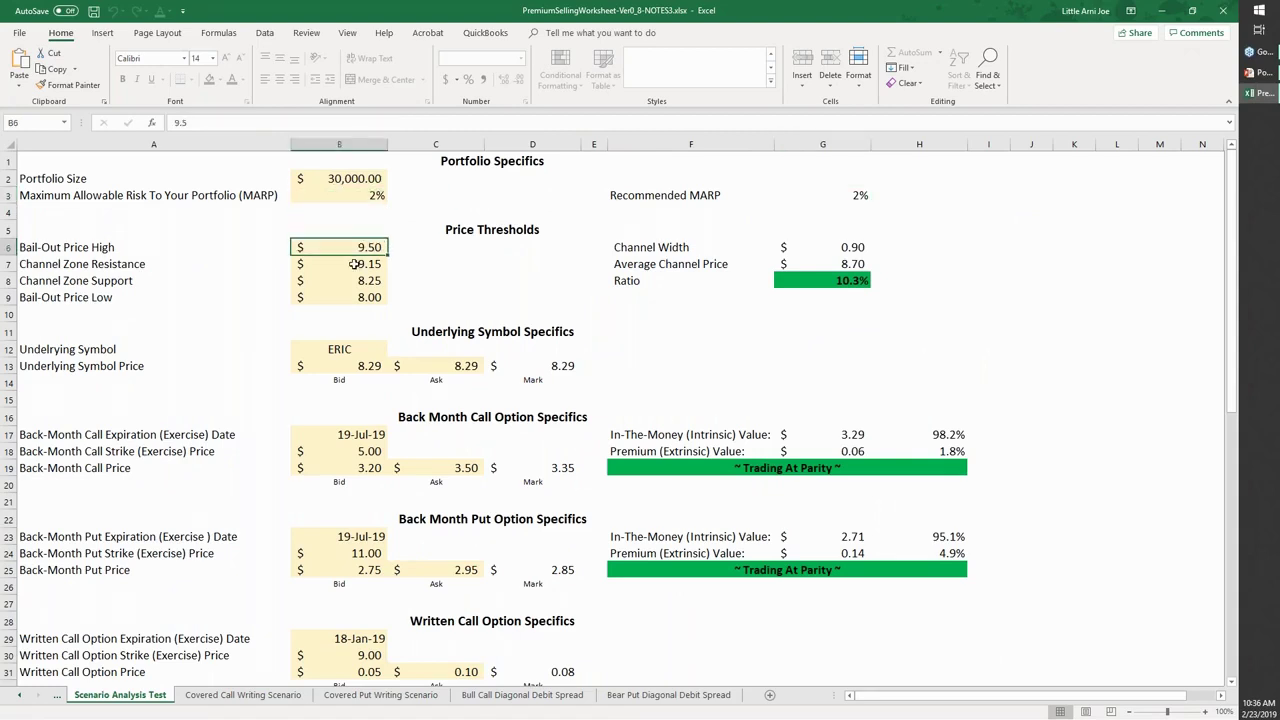
click(338, 353)
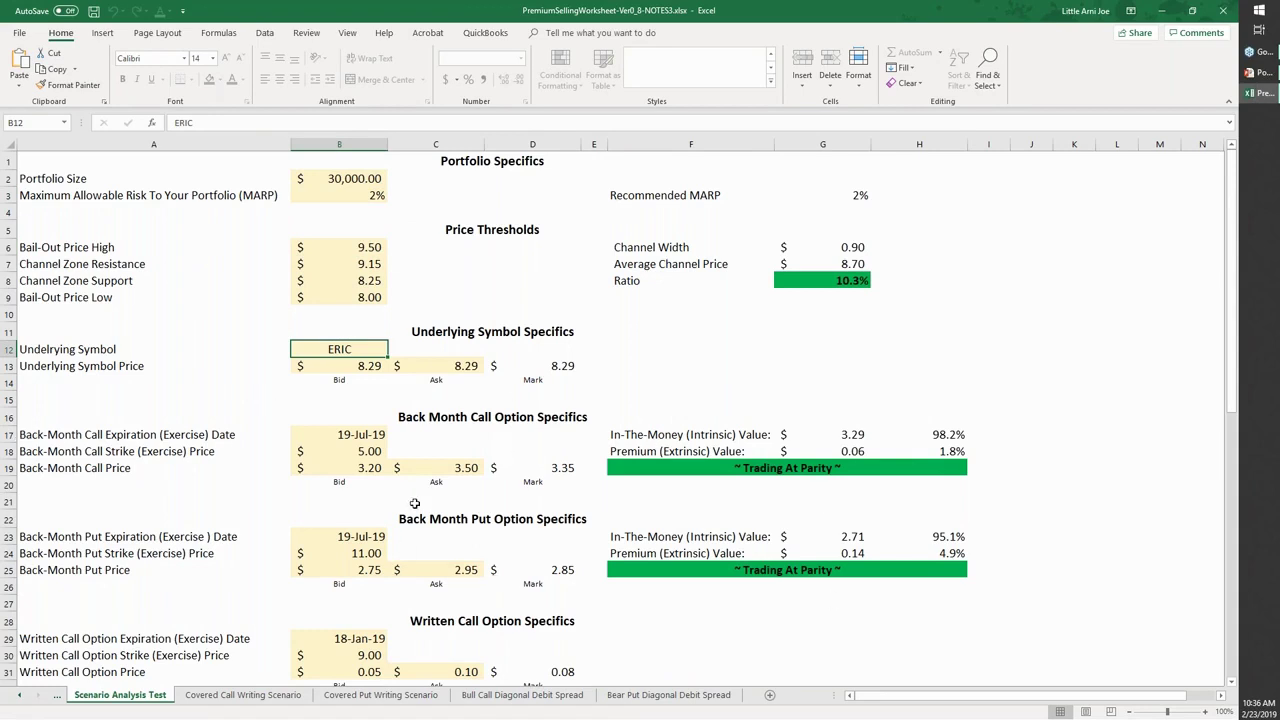
- Review the back-month, written and protective option specifics and the actual trade details on the Scenario Analysis Test sheet
scroll(414, 503, down, 3)
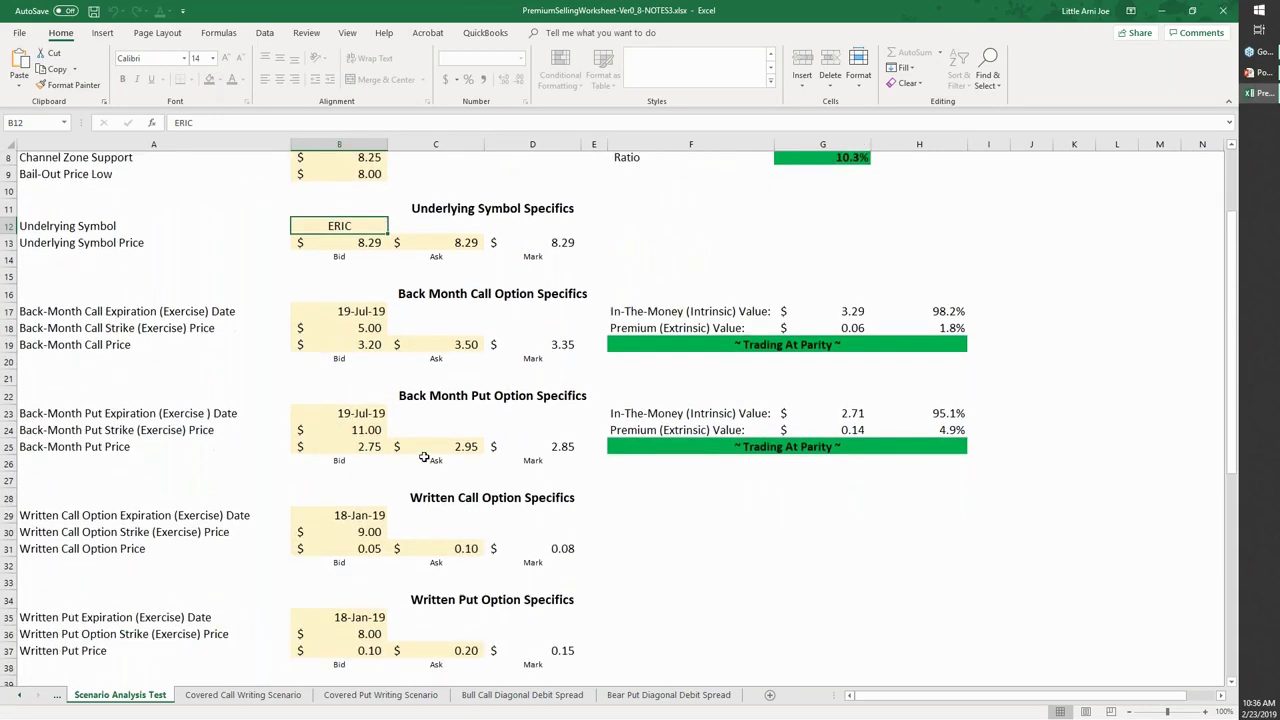
scroll(424, 457, down, 1)
click(361, 296)
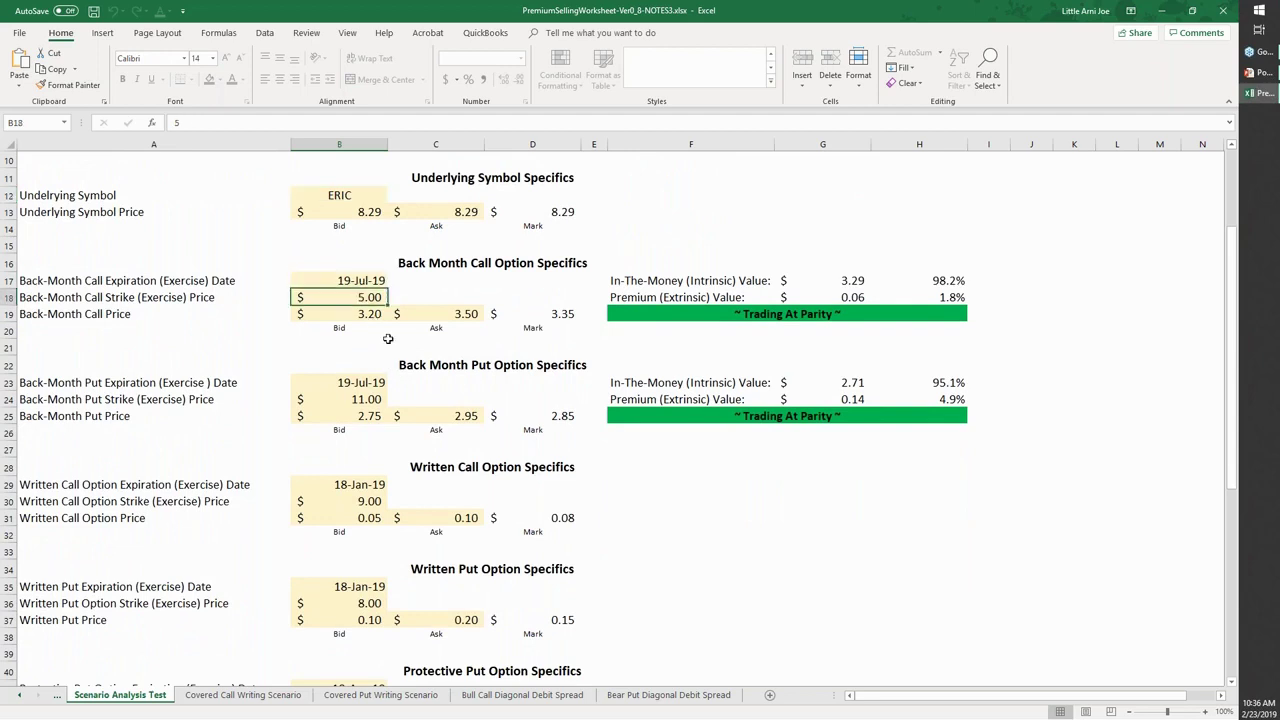
scroll(357, 542, down, 6)
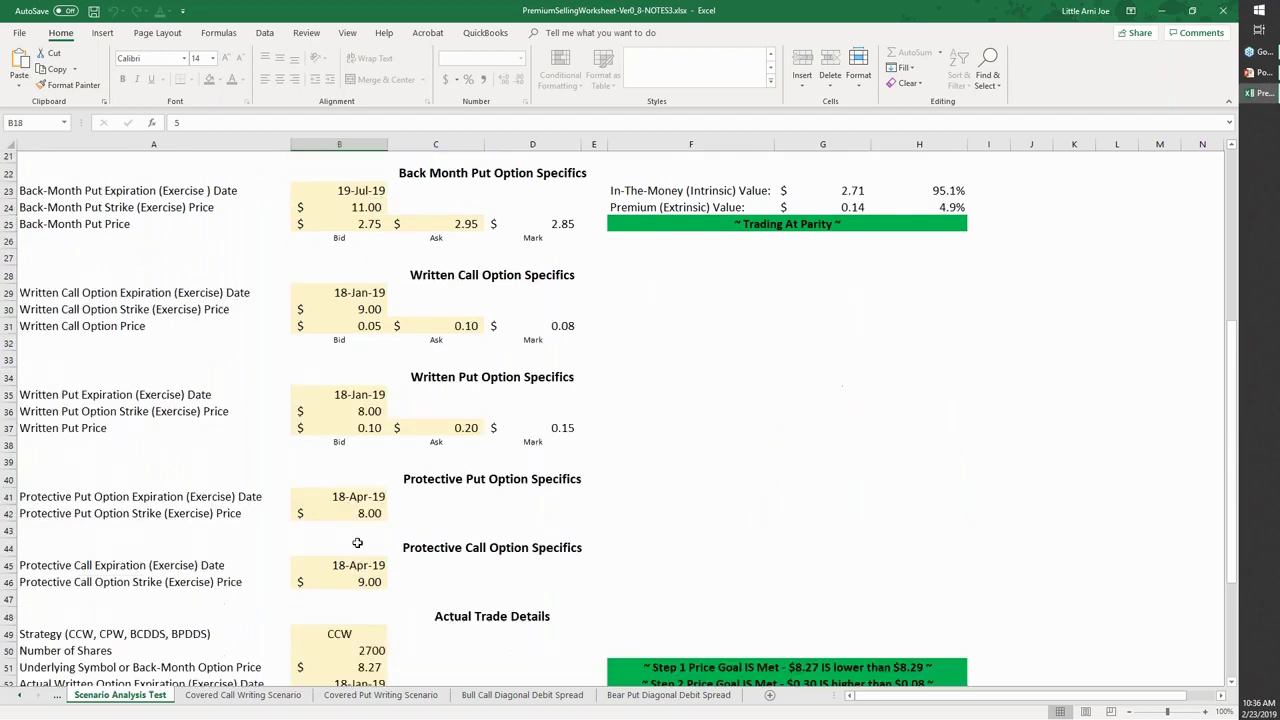
scroll(356, 508, down, 3)
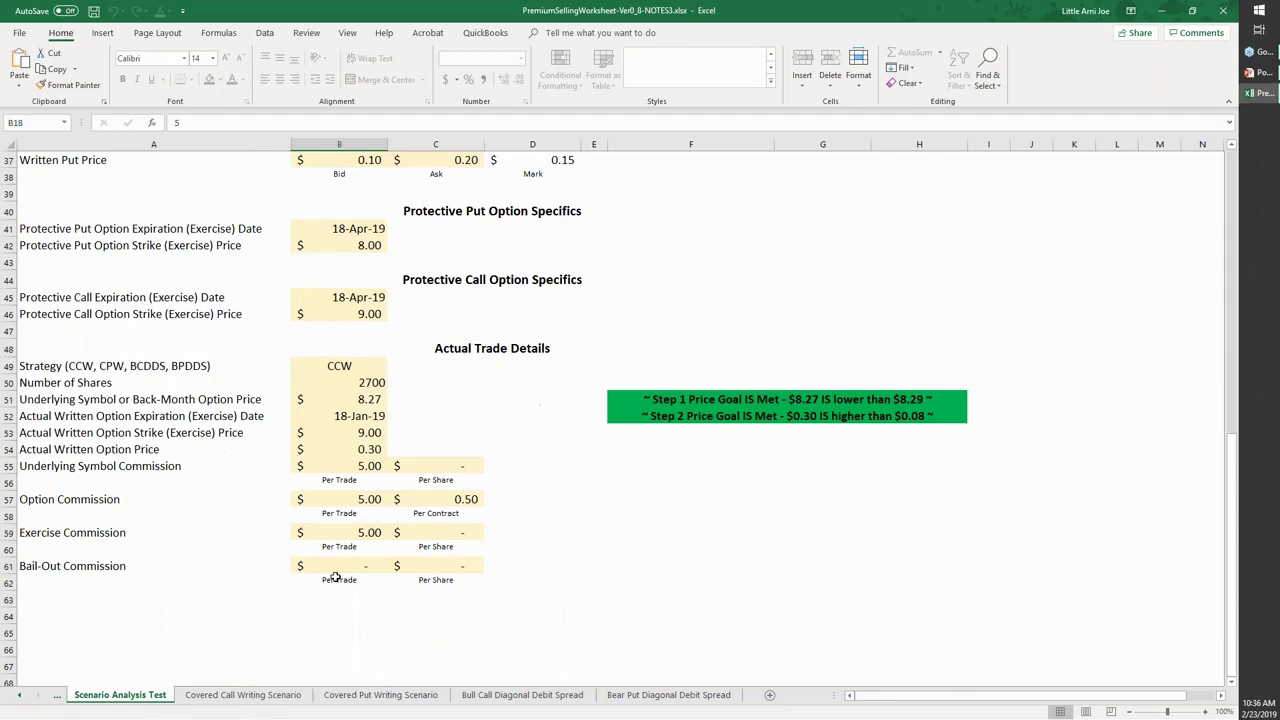
- Examine Step 1, Step 2 and the optional trade of the plan on the Covered Call Writing Scenario sheet
click(242, 695)
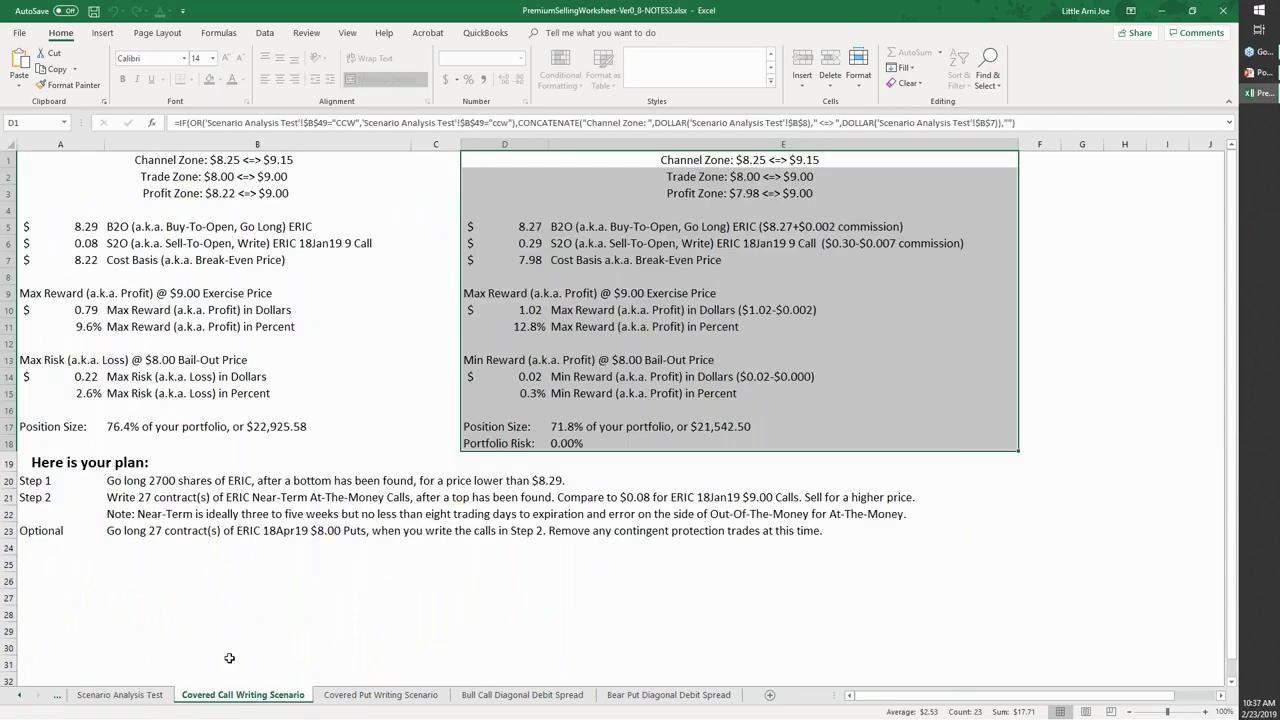
click(145, 483)
drag(33, 481, 190, 530)
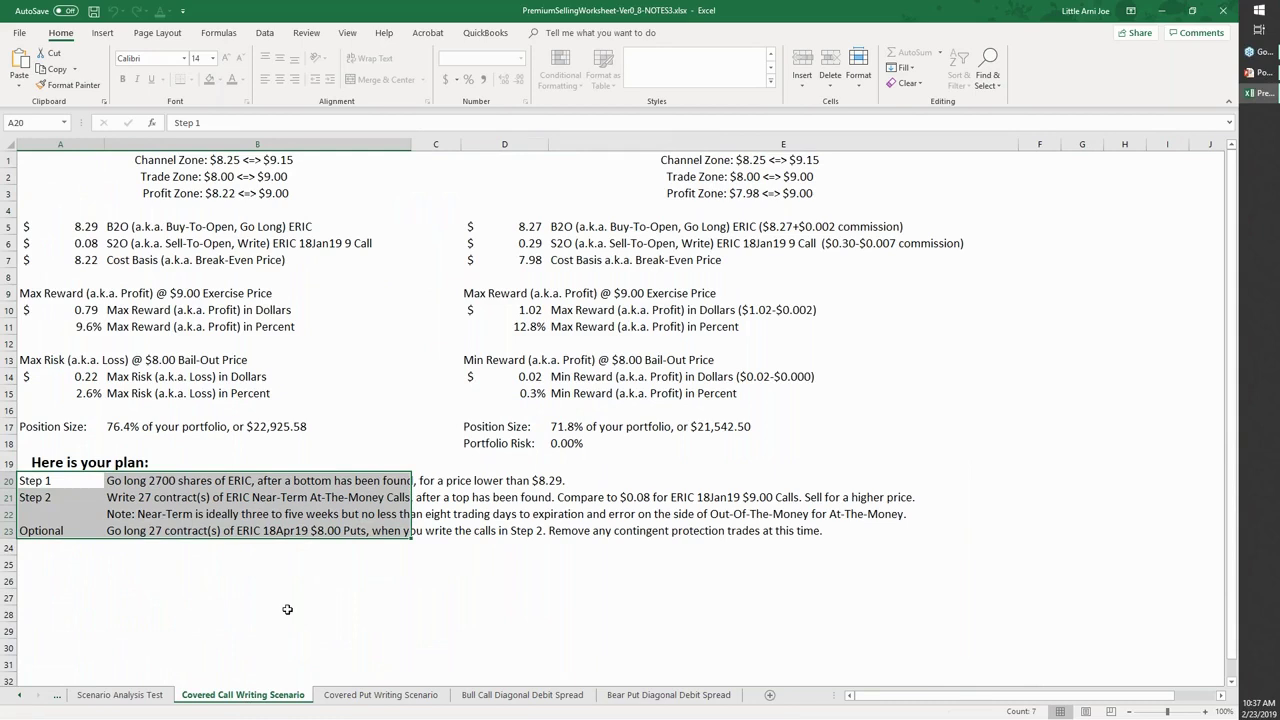
click(190, 527)
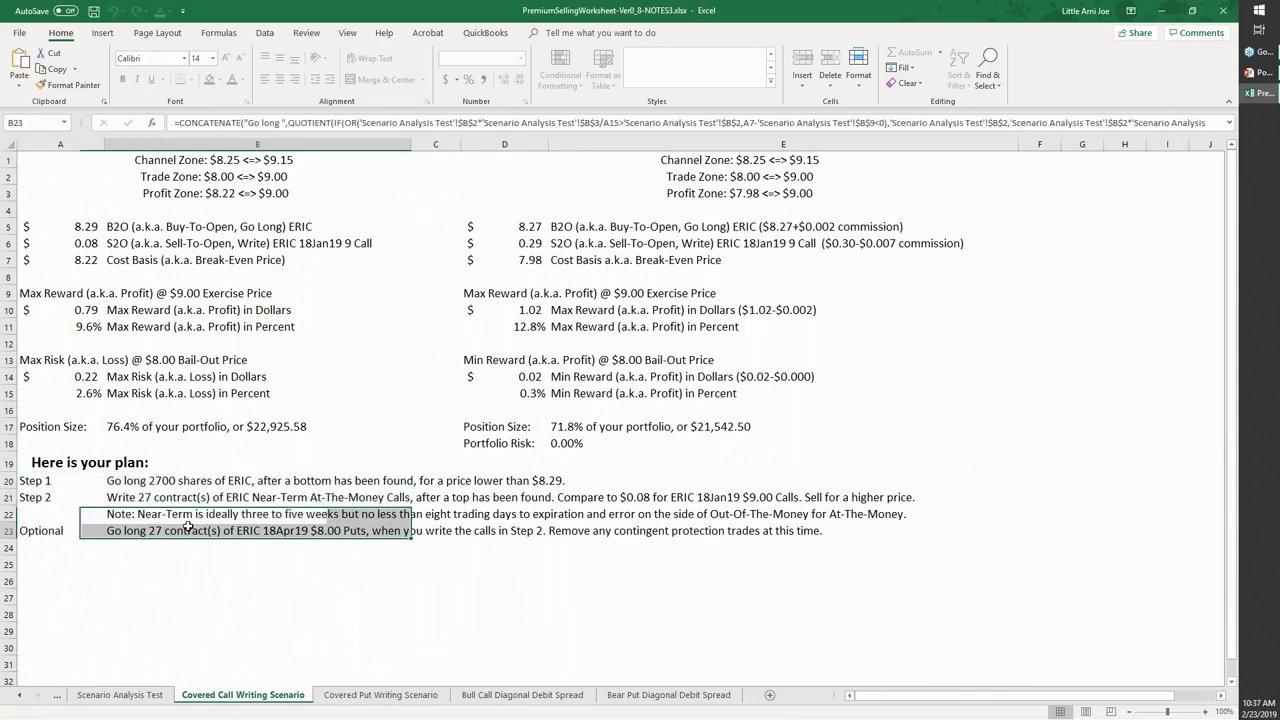
click(42, 483)
drag(33, 514, 34, 514)
click(47, 545)
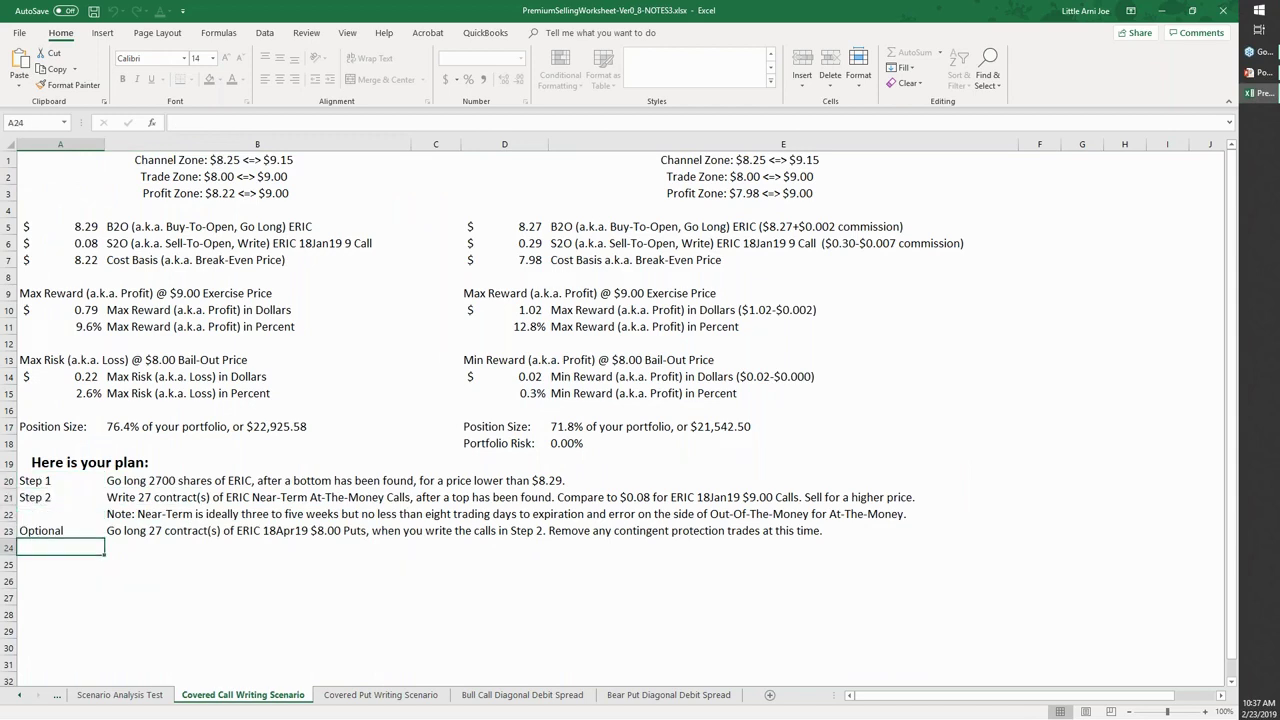
click(150, 479)
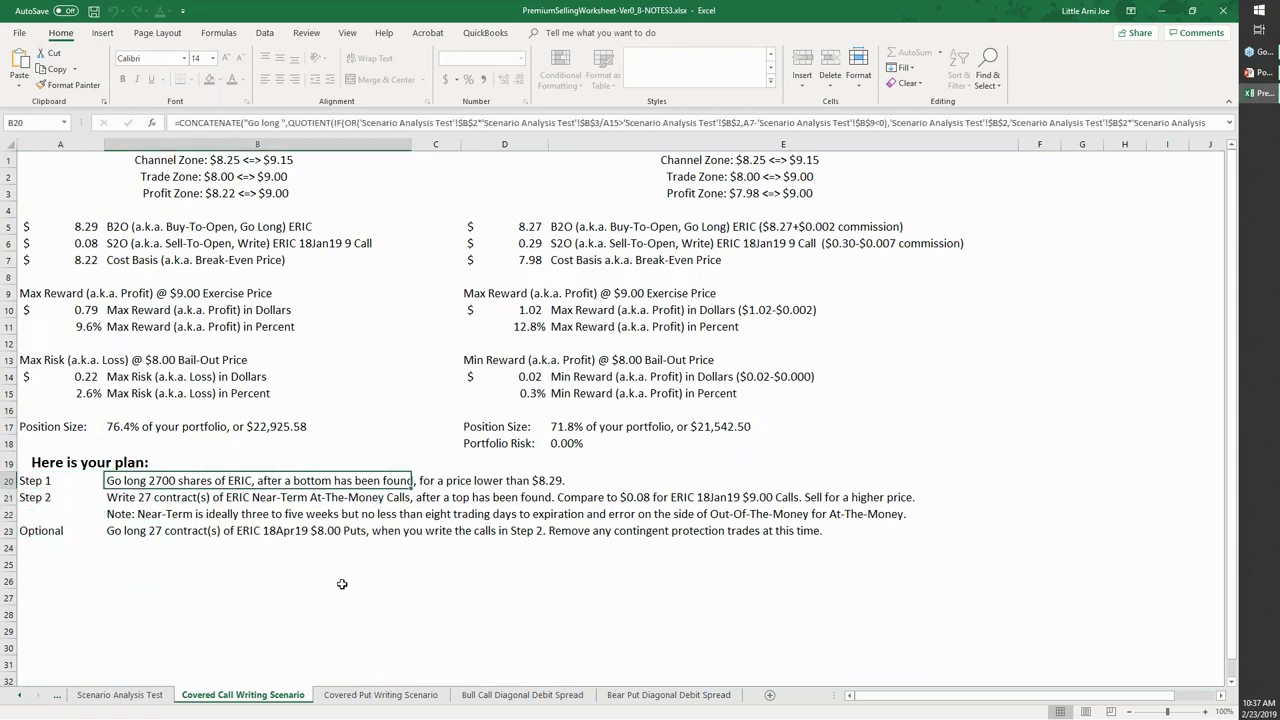
click(141, 496)
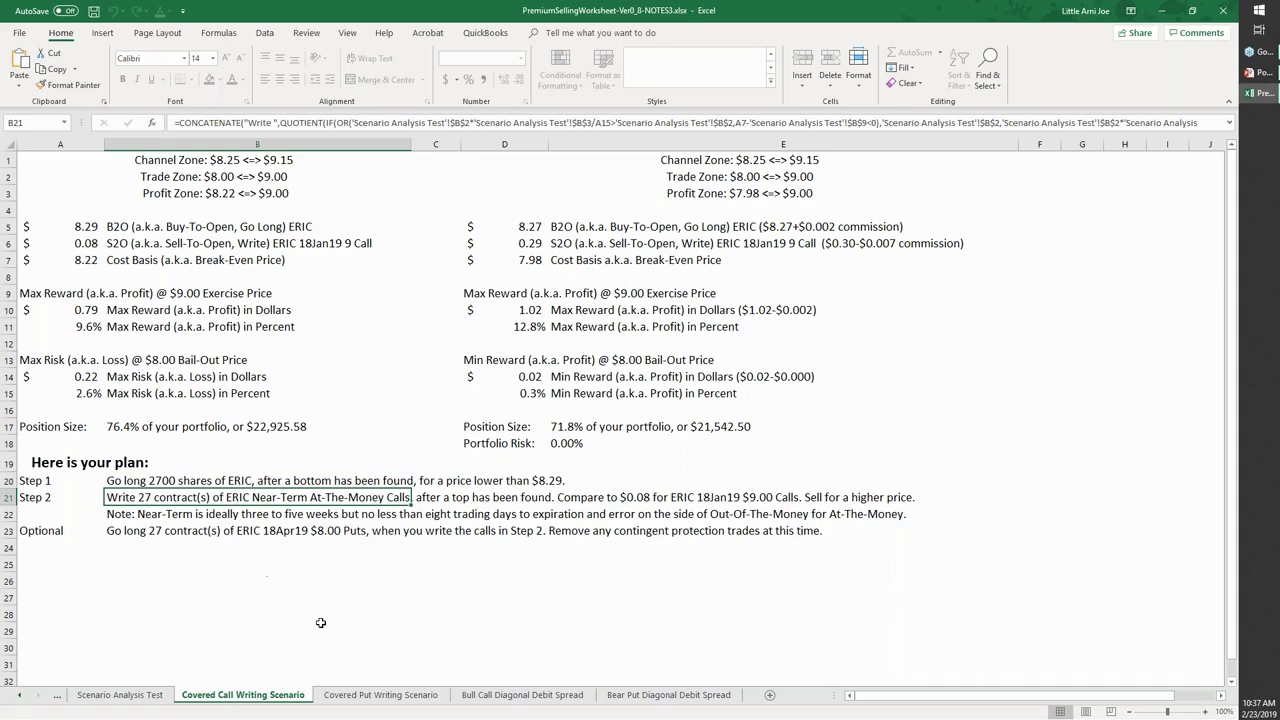
click(130, 530)
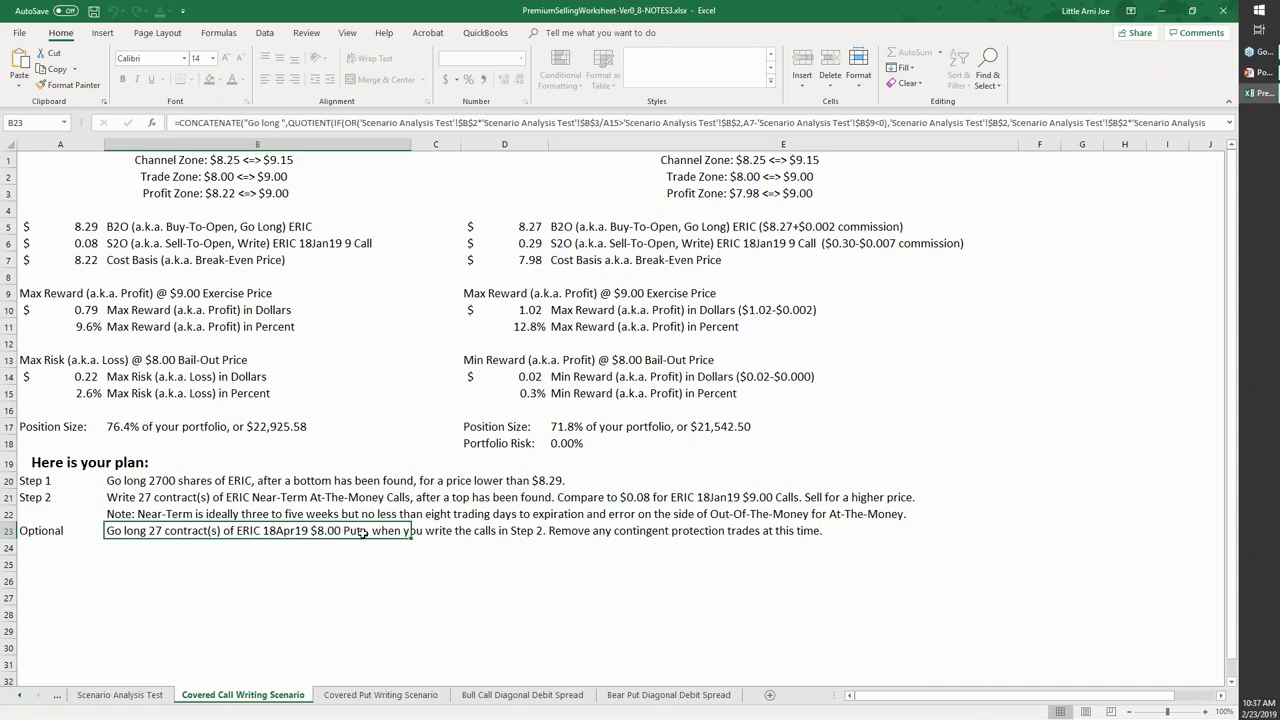
- Examine Step 1, Step 2 and the optional trade of the plan on the Covered Put Writing Scenario sheet
click(397, 699)
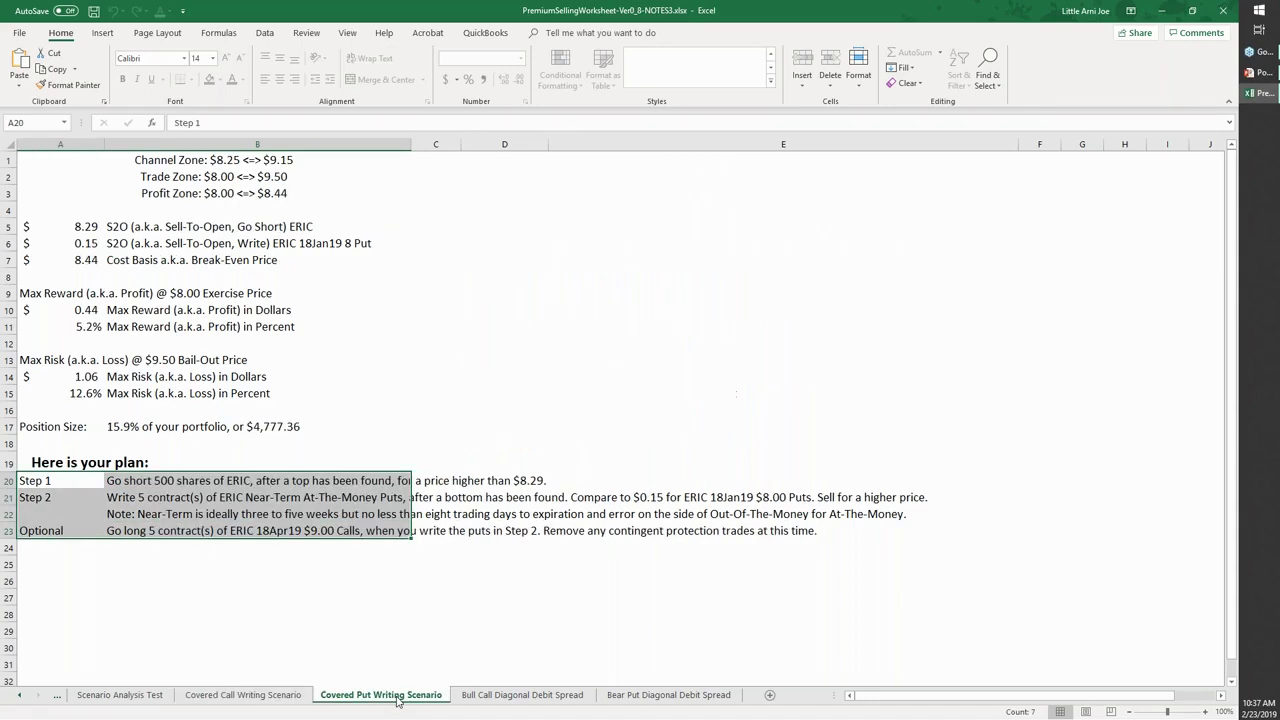
key(Right)
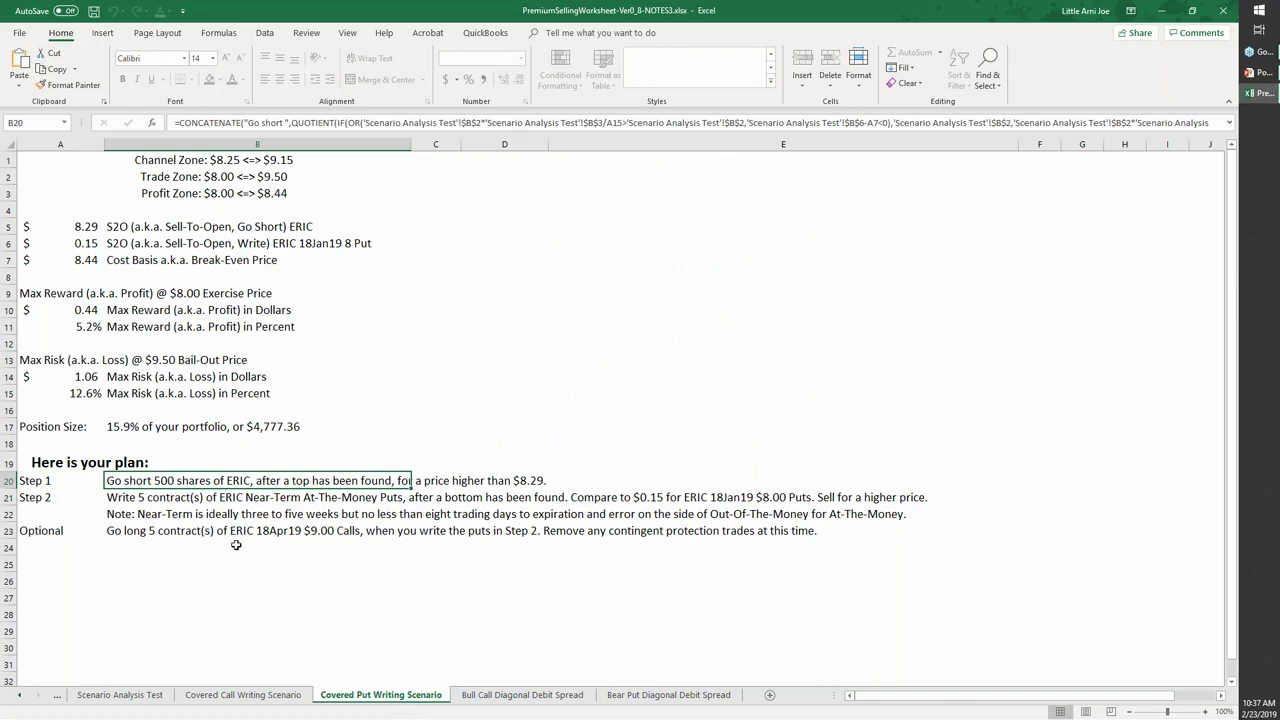
click(224, 499)
click(217, 536)
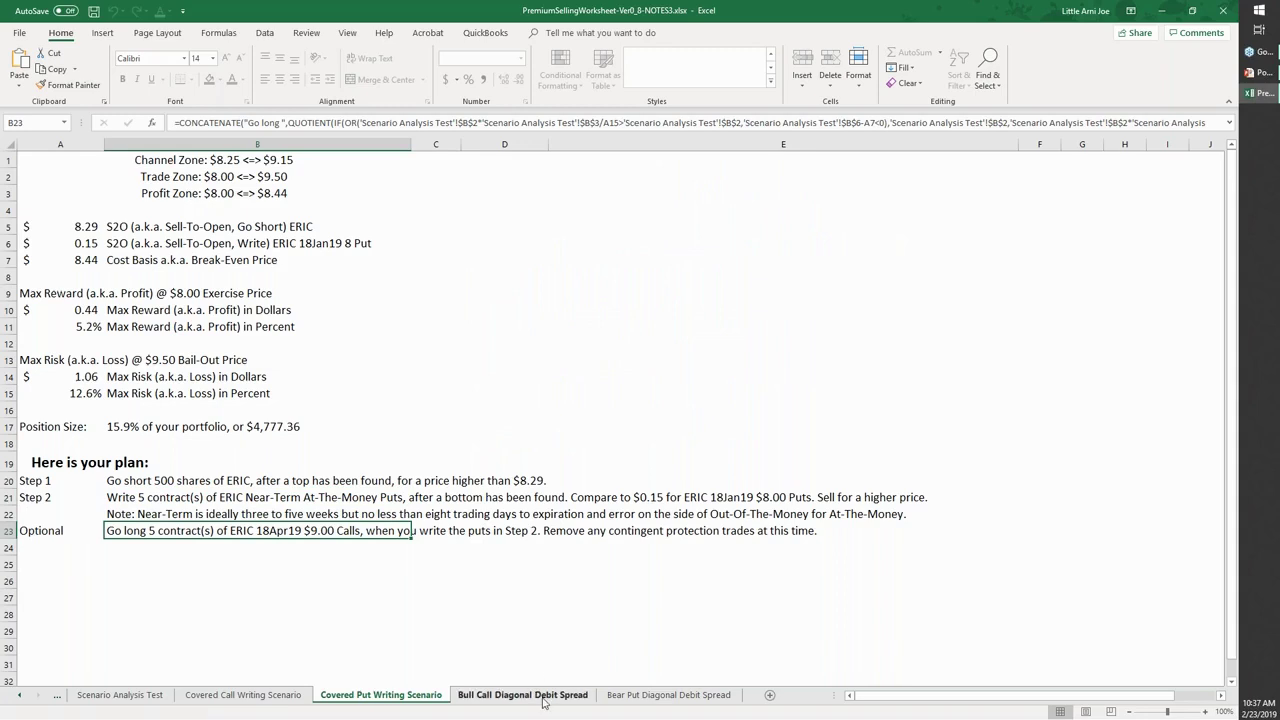
- View the Bull Call and Bear Put Diagonal Debit Spread sheets and minimize the premium selling workbook
click(544, 699)
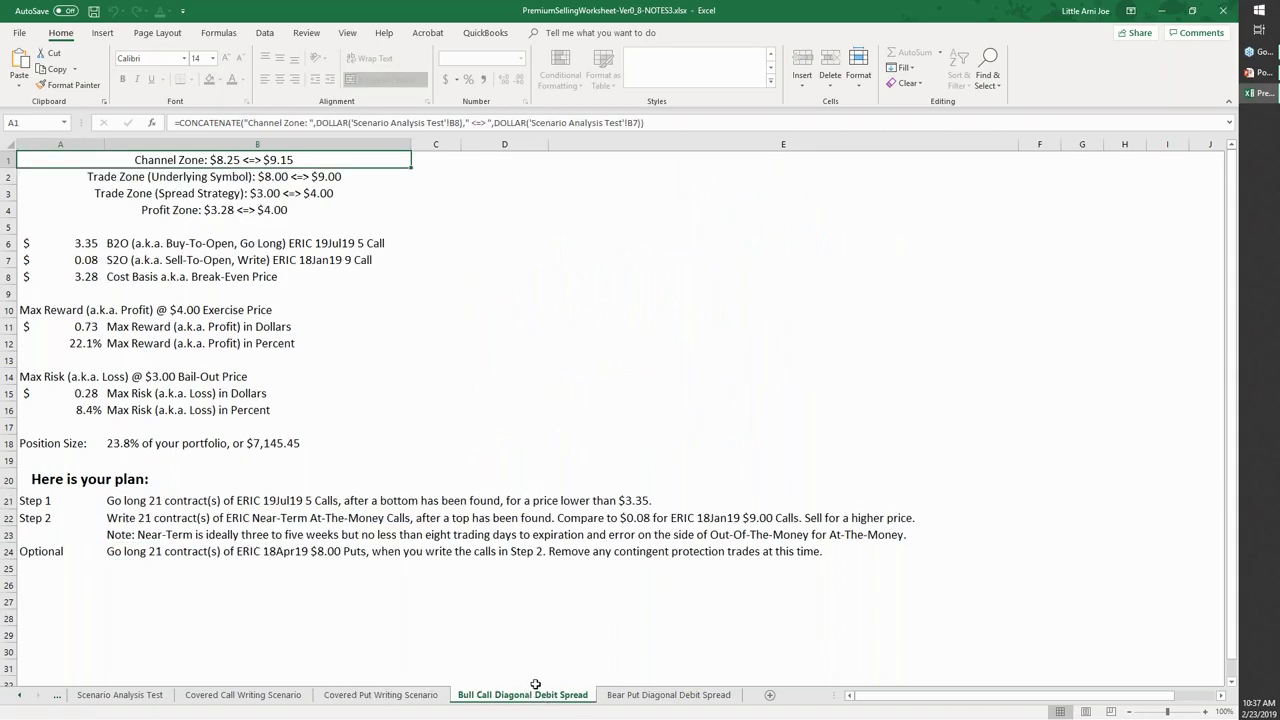
click(645, 698)
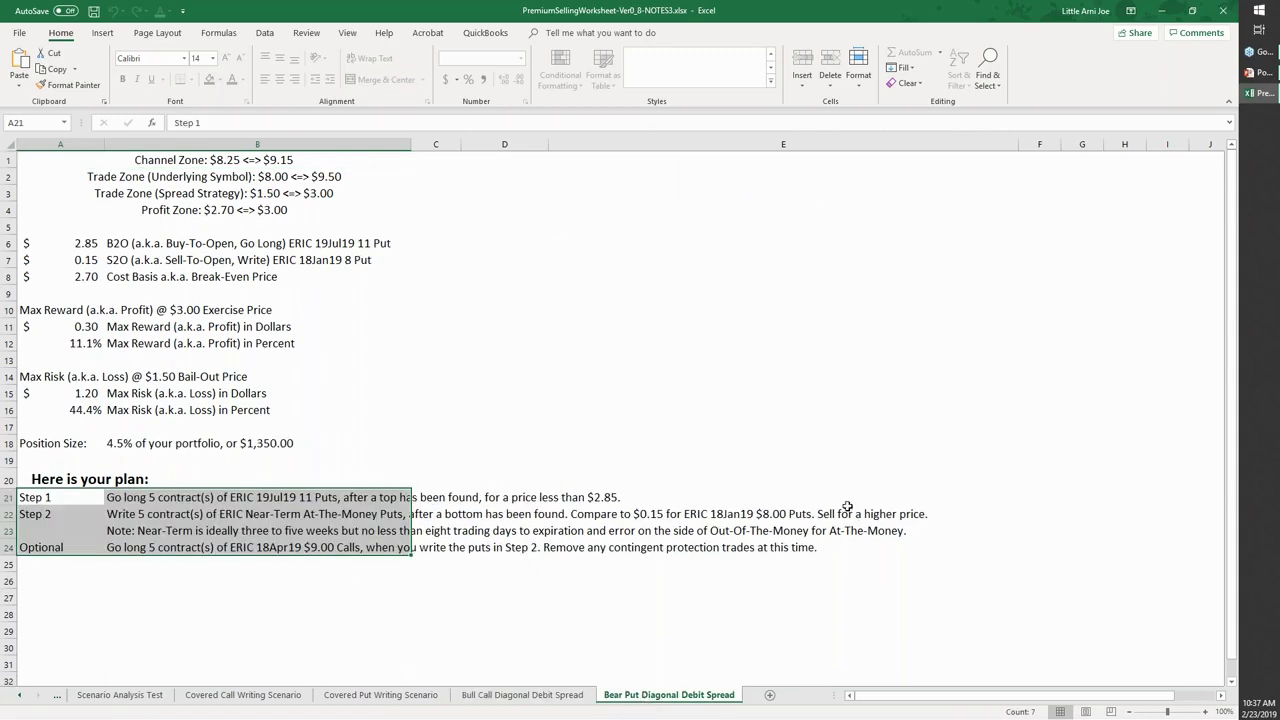
click(1193, 11)
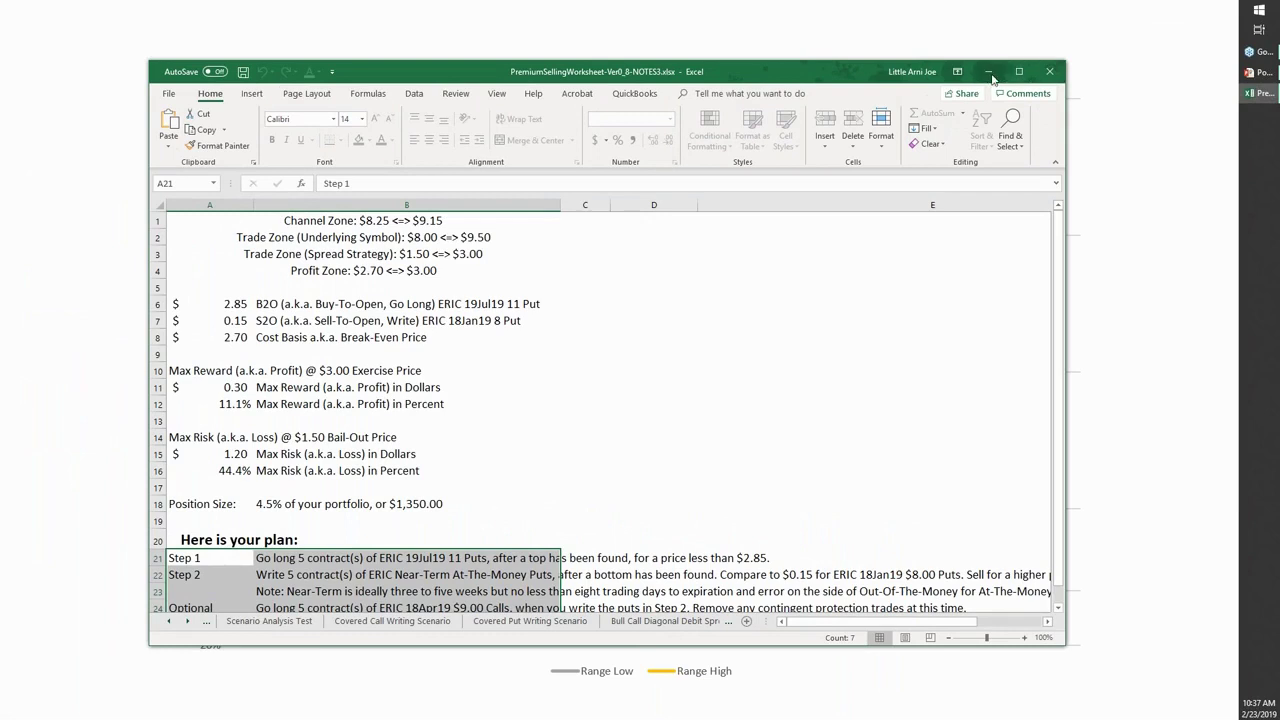
click(988, 72)
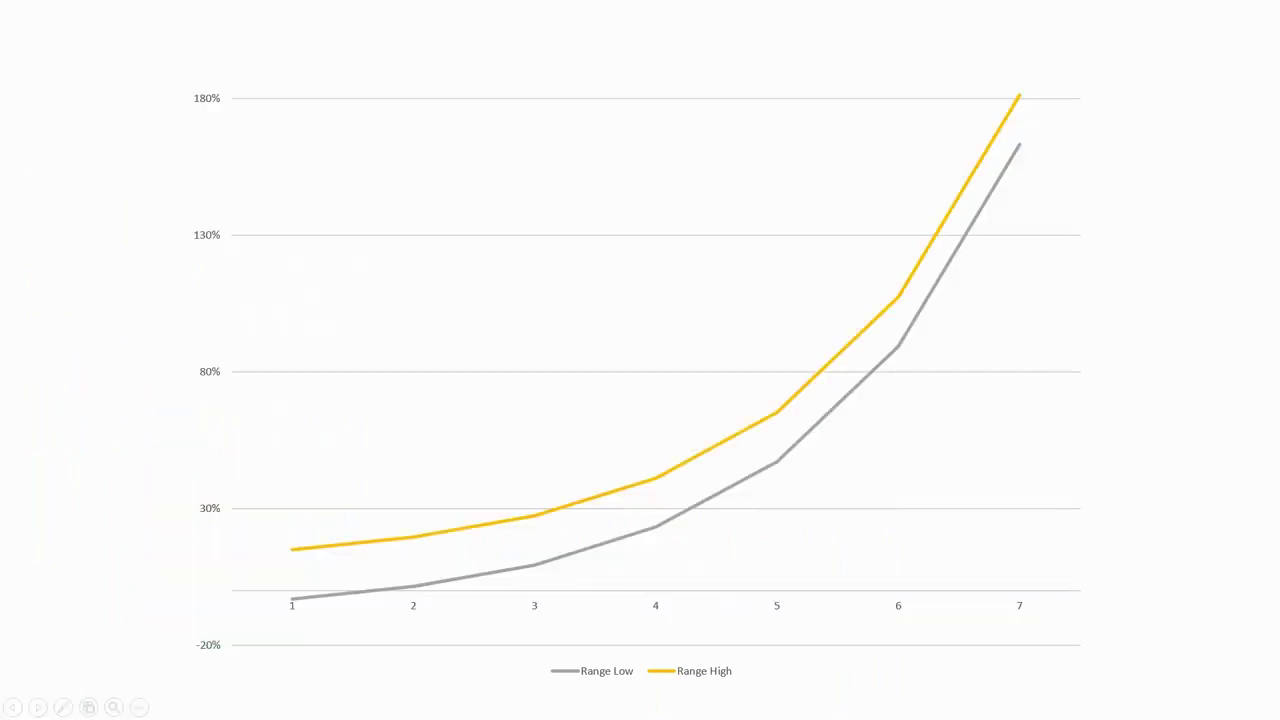
- Switch to TradeWorksheet_ver3.xlsx, maximize it and look at the transaction date of the opening ERIC stock purchase
key(alt+Tab)
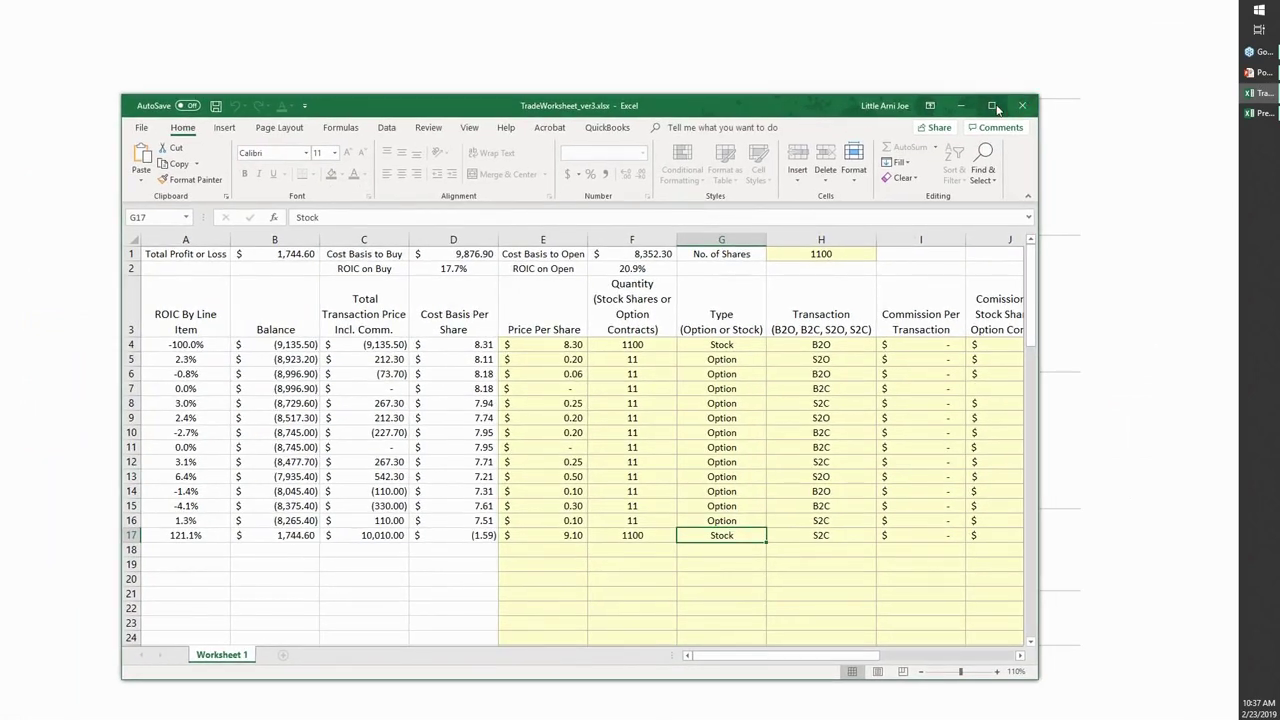
click(992, 106)
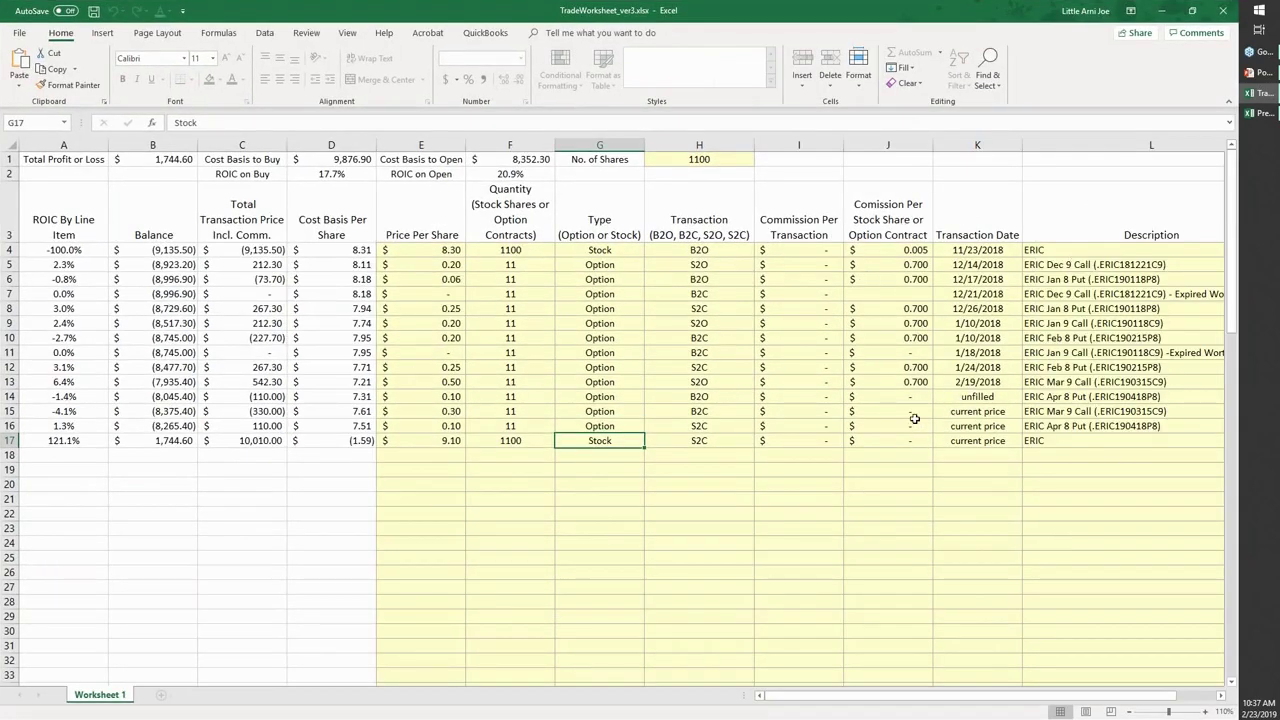
click(1033, 251)
key(Left)
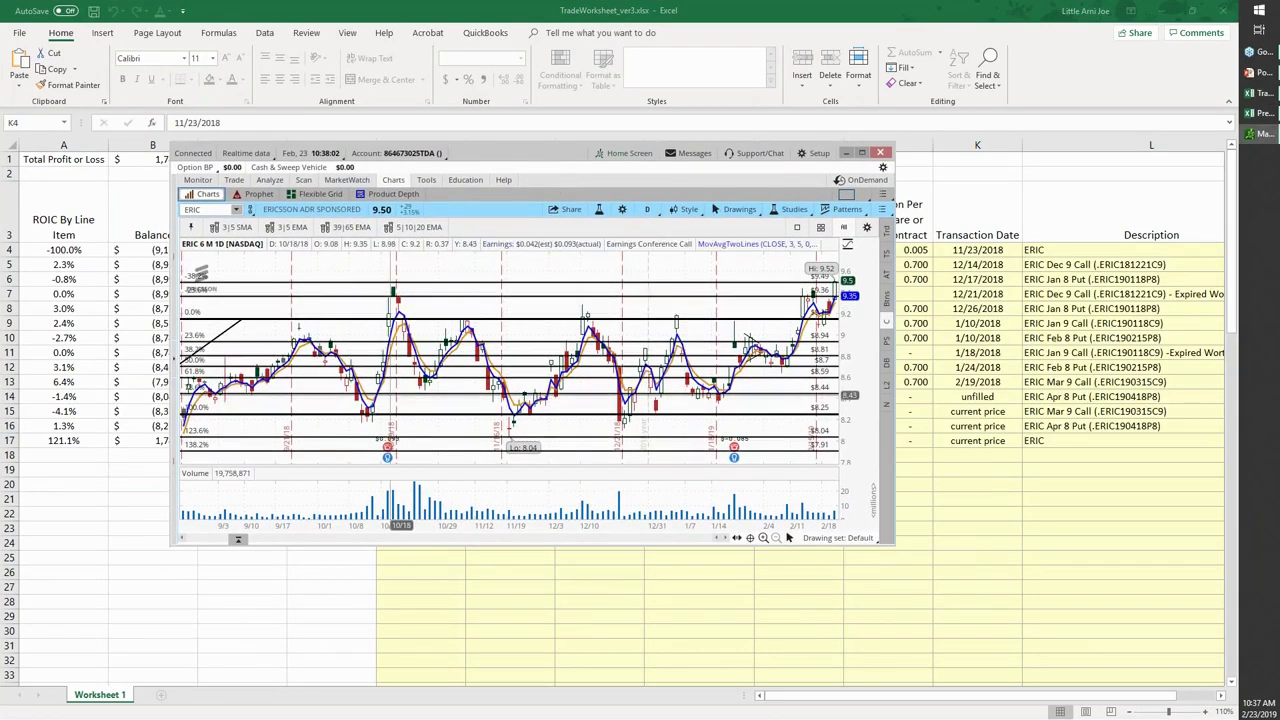
- Check the ERIC price chart at full size and the Covered Call Writing Scenario sheet, returning to the trade worksheet
click(863, 154)
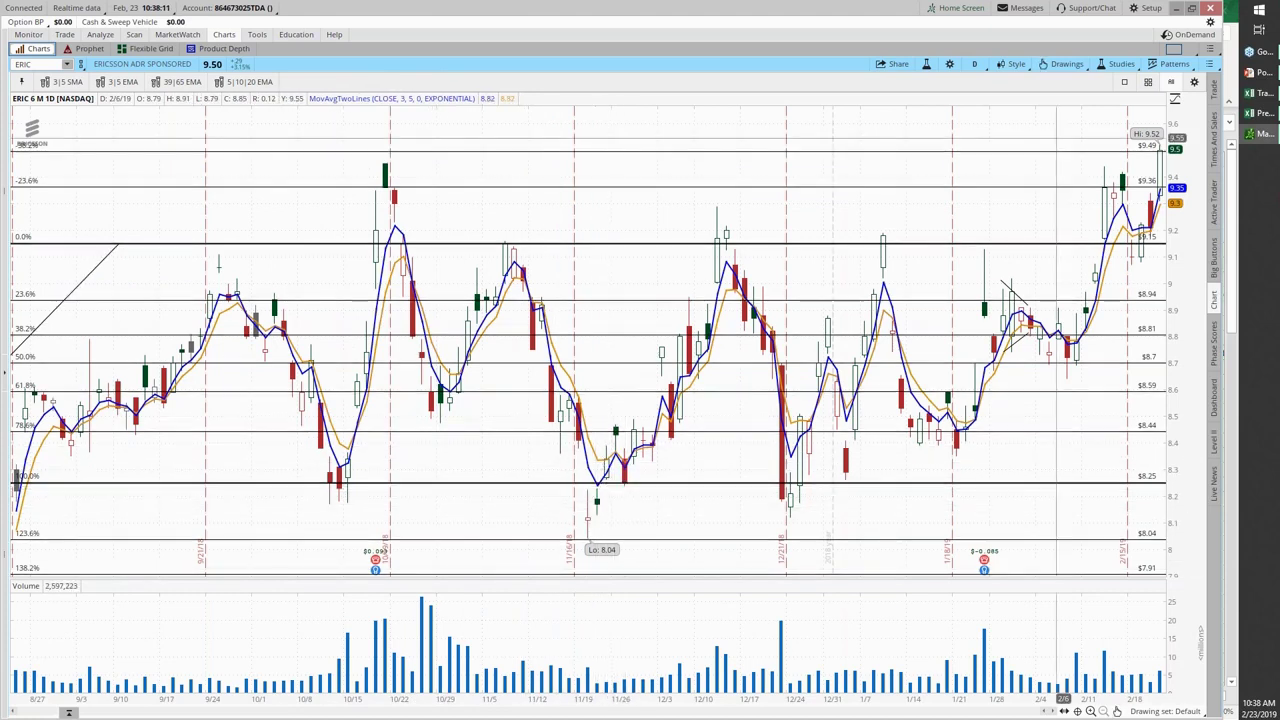
click(1175, 10)
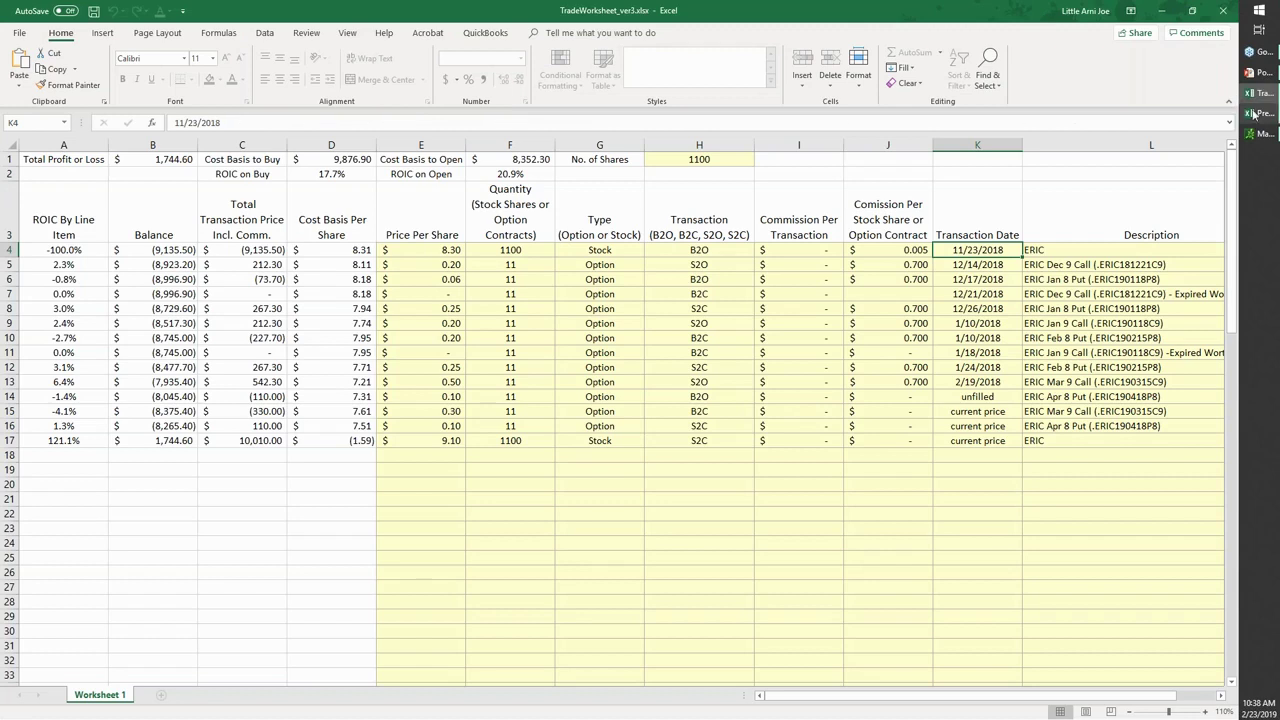
click(1262, 113)
click(382, 621)
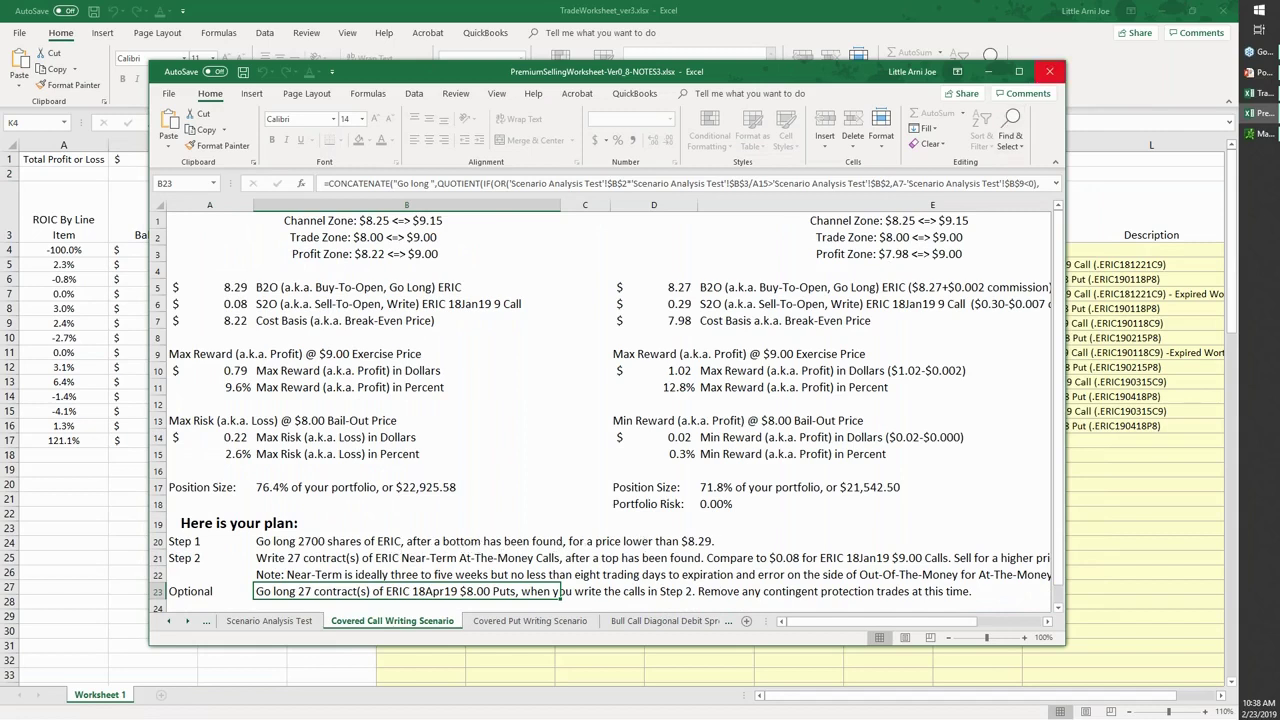
click(988, 72)
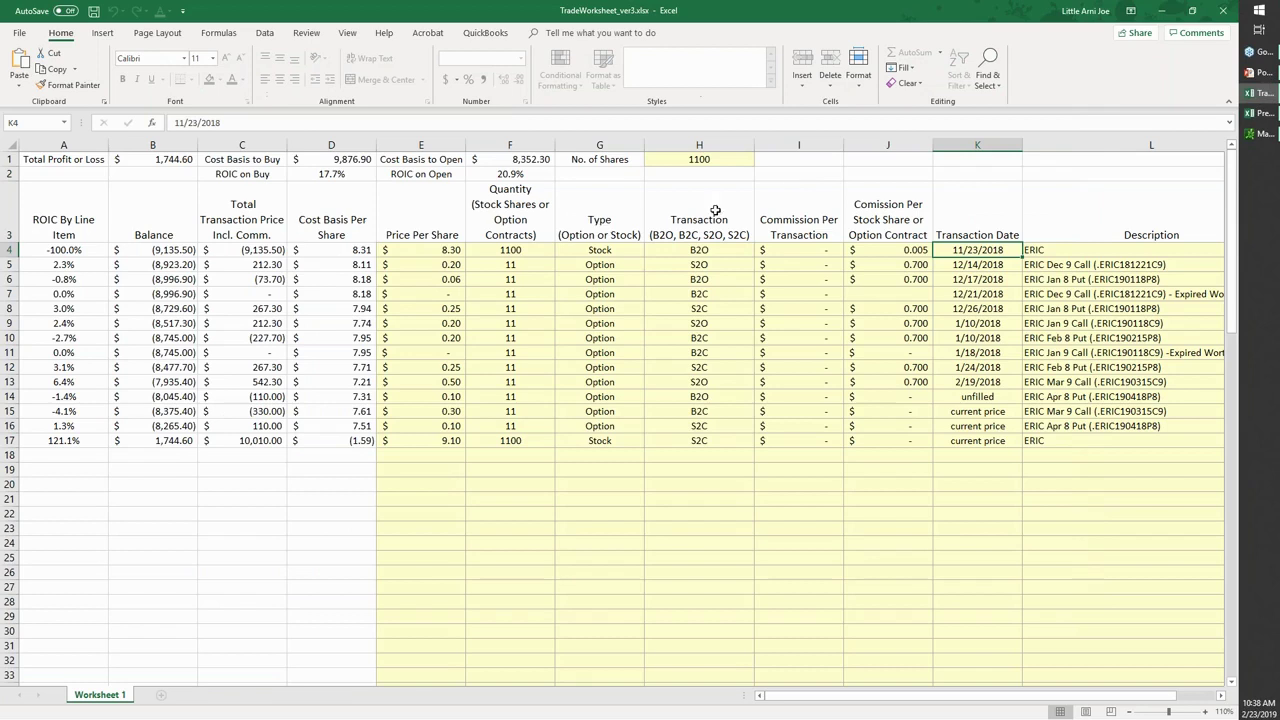
- Examine the ERIC stock purchase's price and cost basis per share, and the first Dec 9 Call's transaction date
click(423, 255)
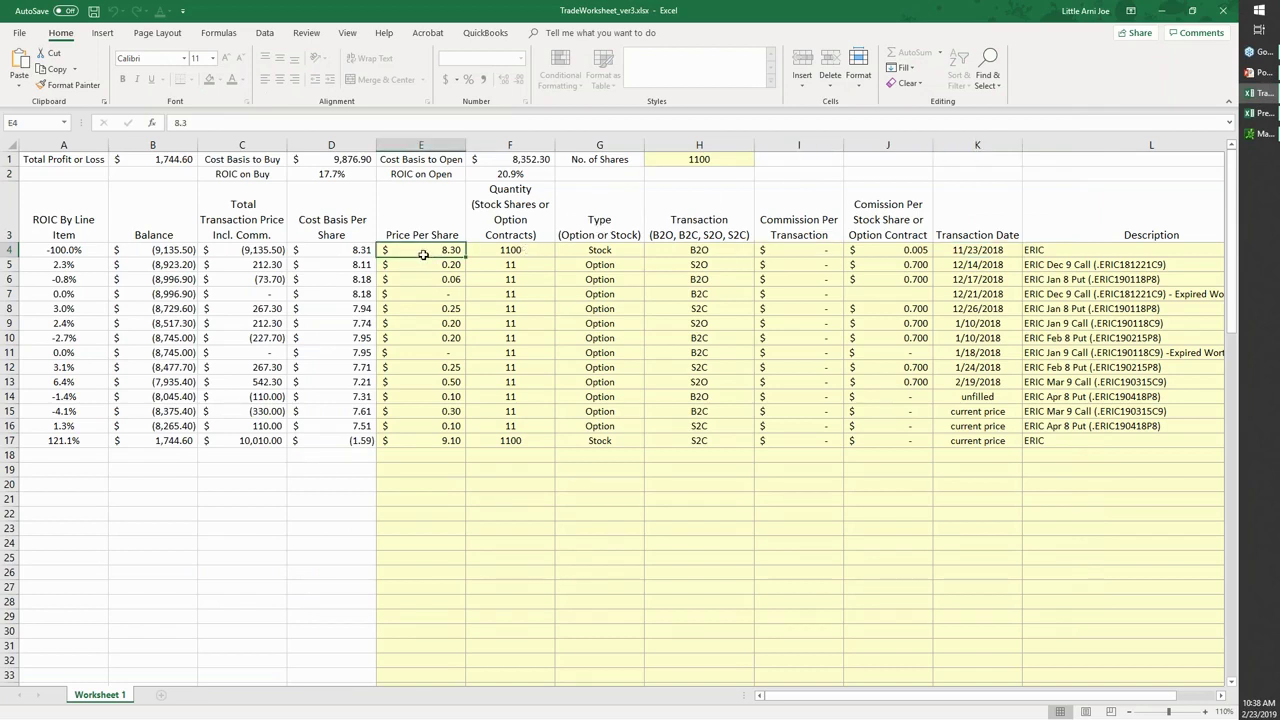
click(355, 250)
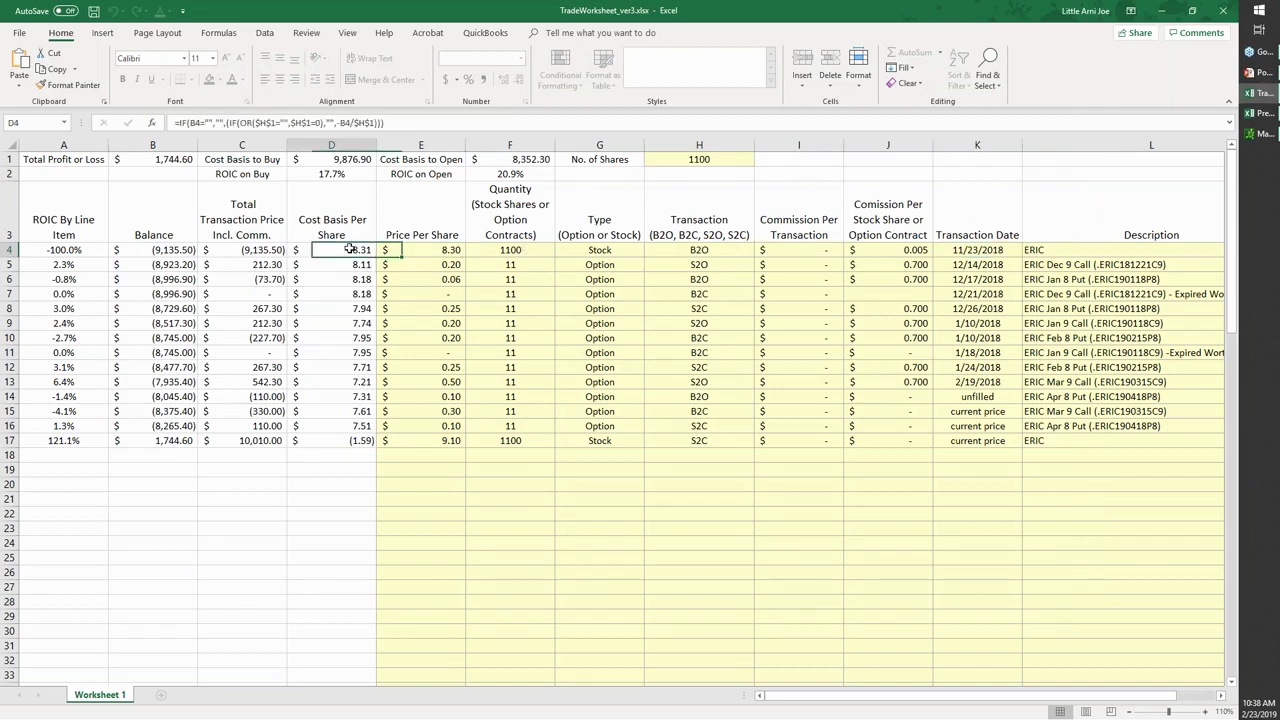
click(995, 265)
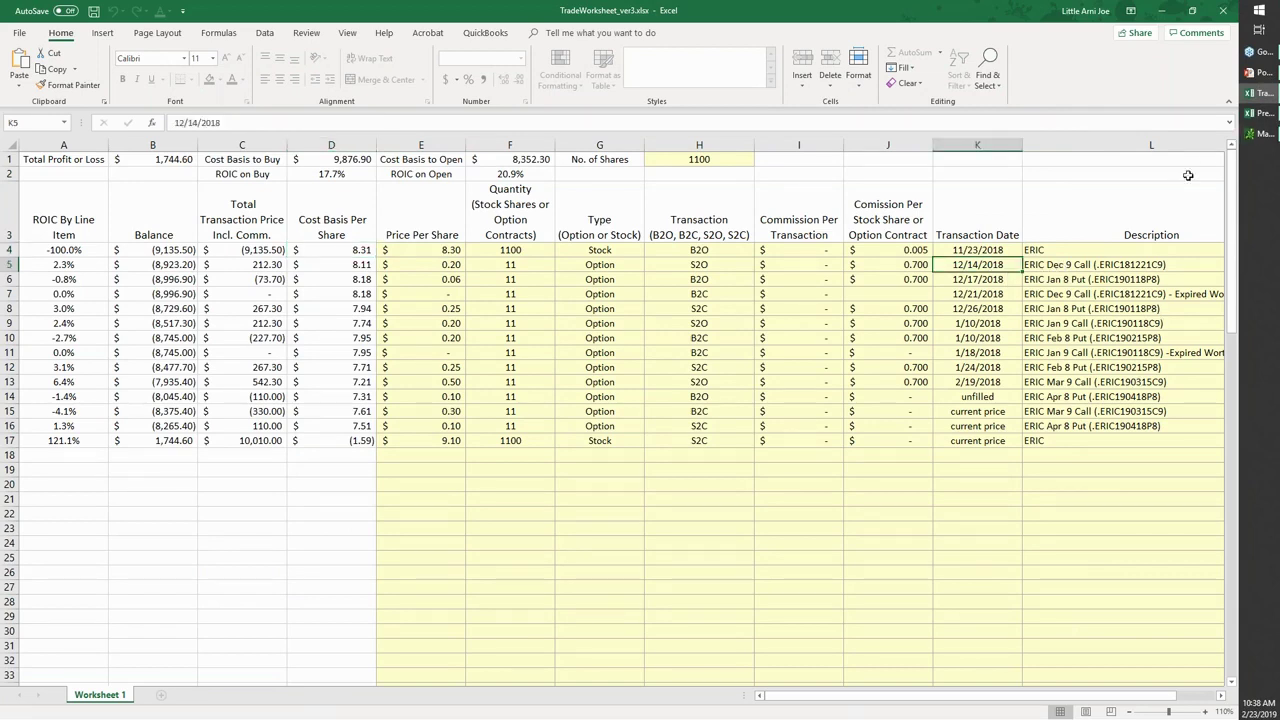
- Check the ERIC price chart again and bring up the Covered Call Writing Scenario plan over it
click(1262, 133)
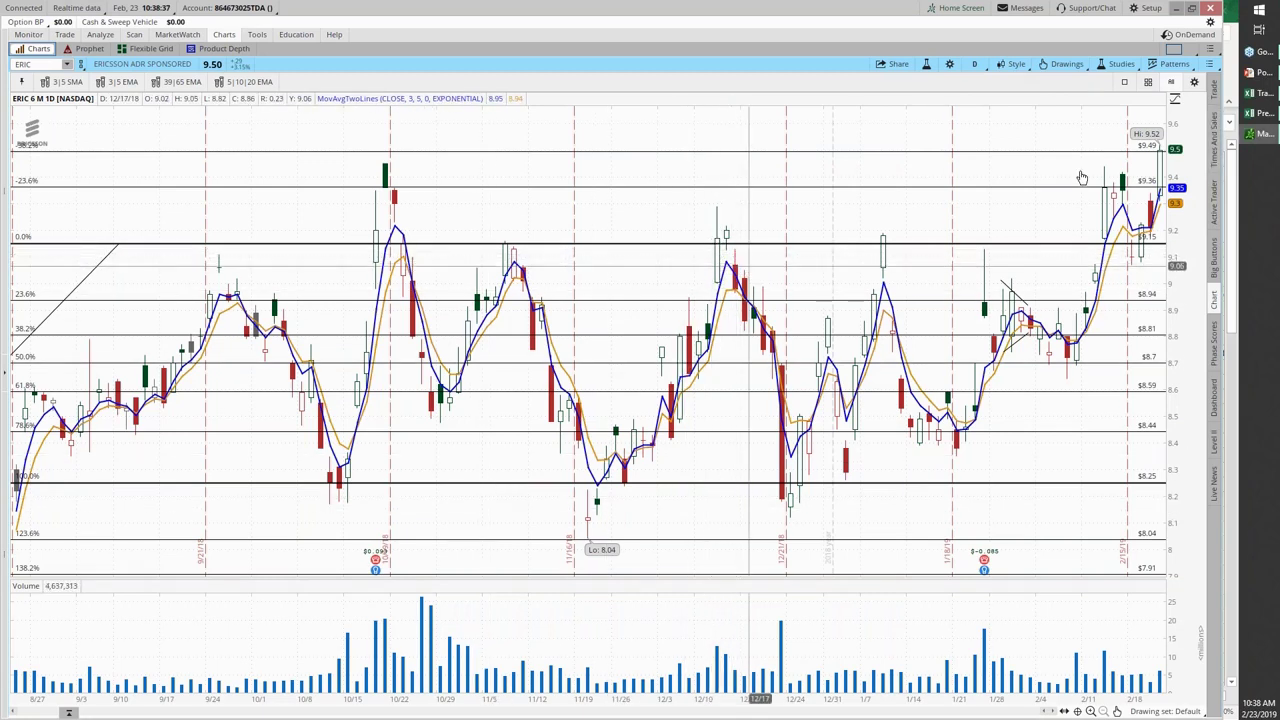
click(1251, 100)
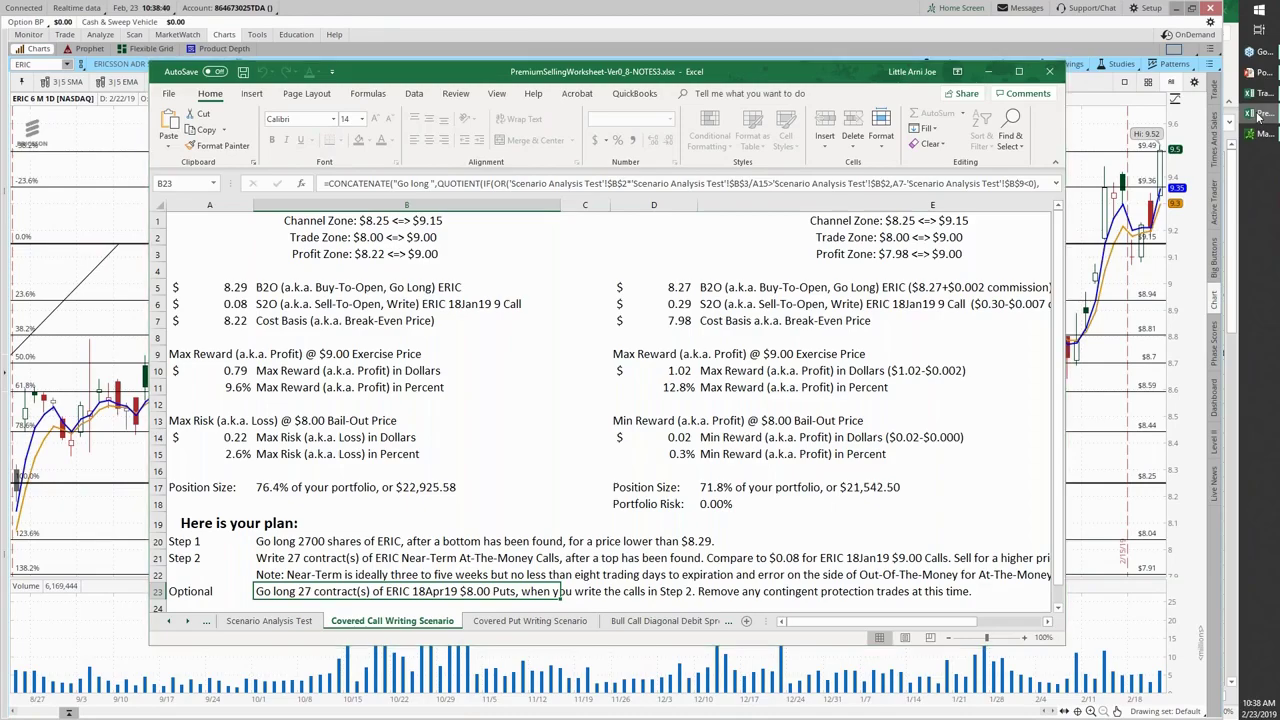
- Return to the trade worksheet and examine the Jan 8 Put's sale date, buy and sell prices and description, plus the Feb 8 Put's cost basis per share
click(1251, 94)
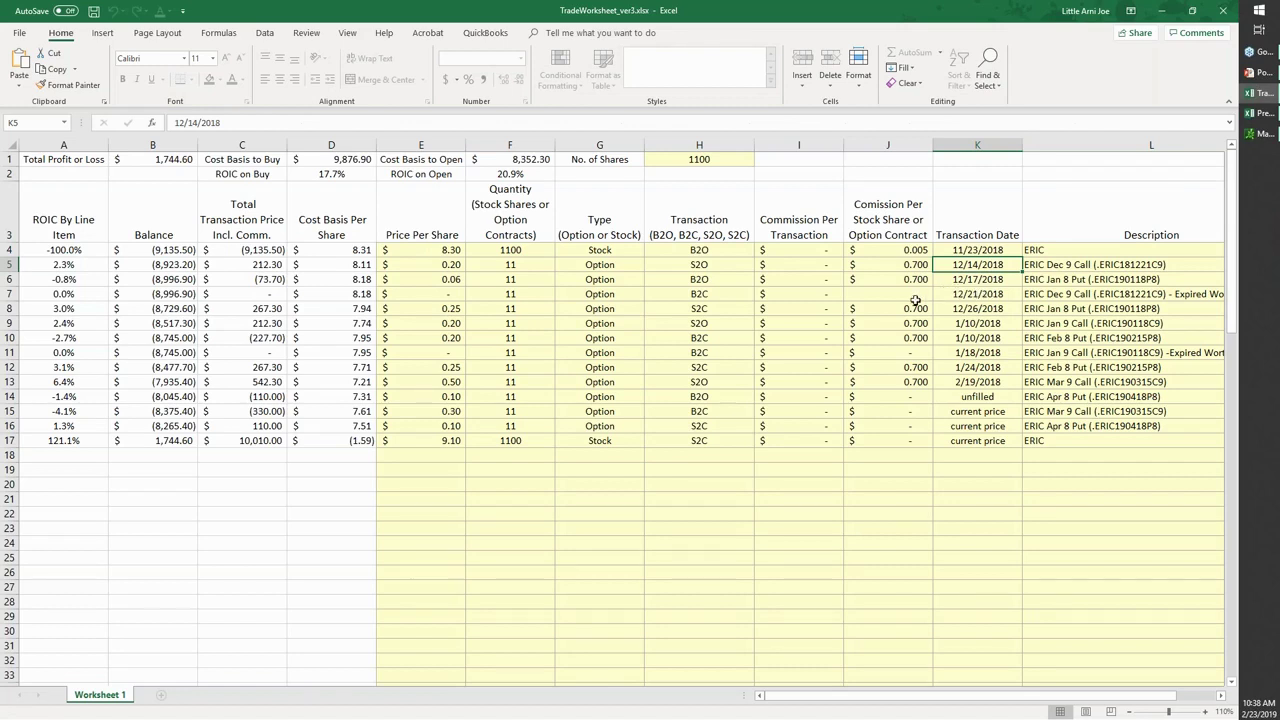
click(977, 310)
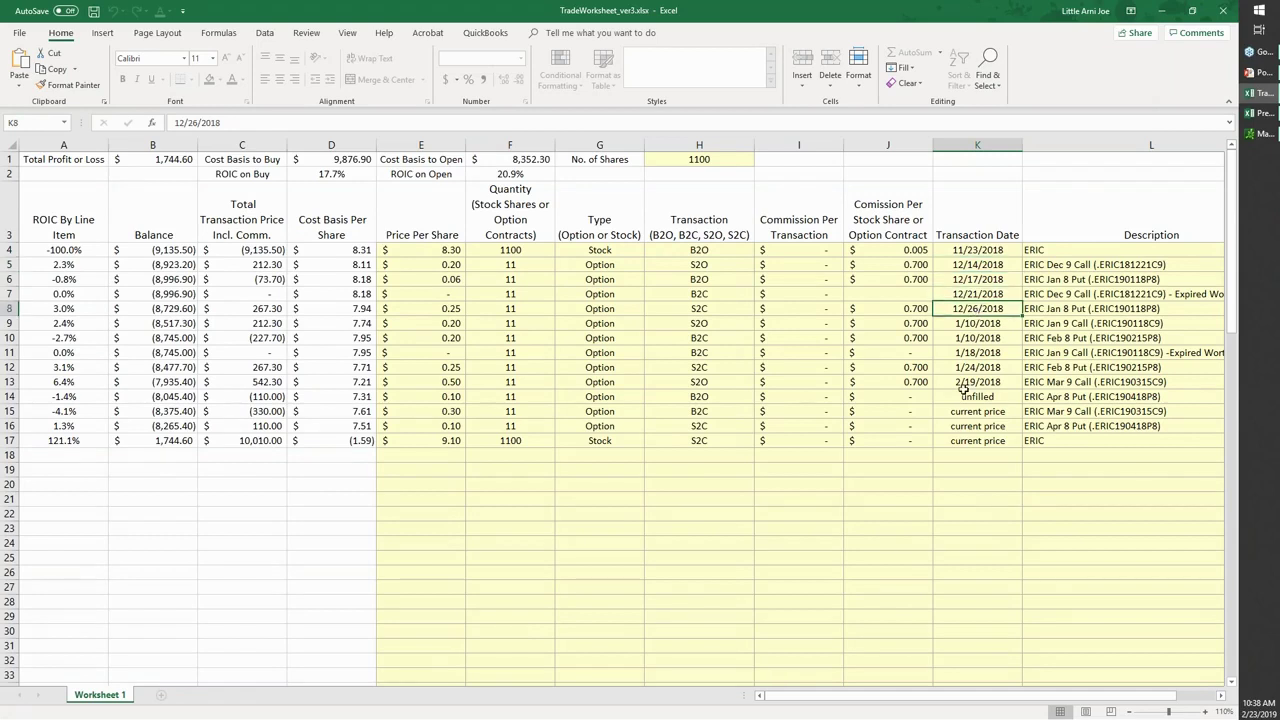
click(441, 279)
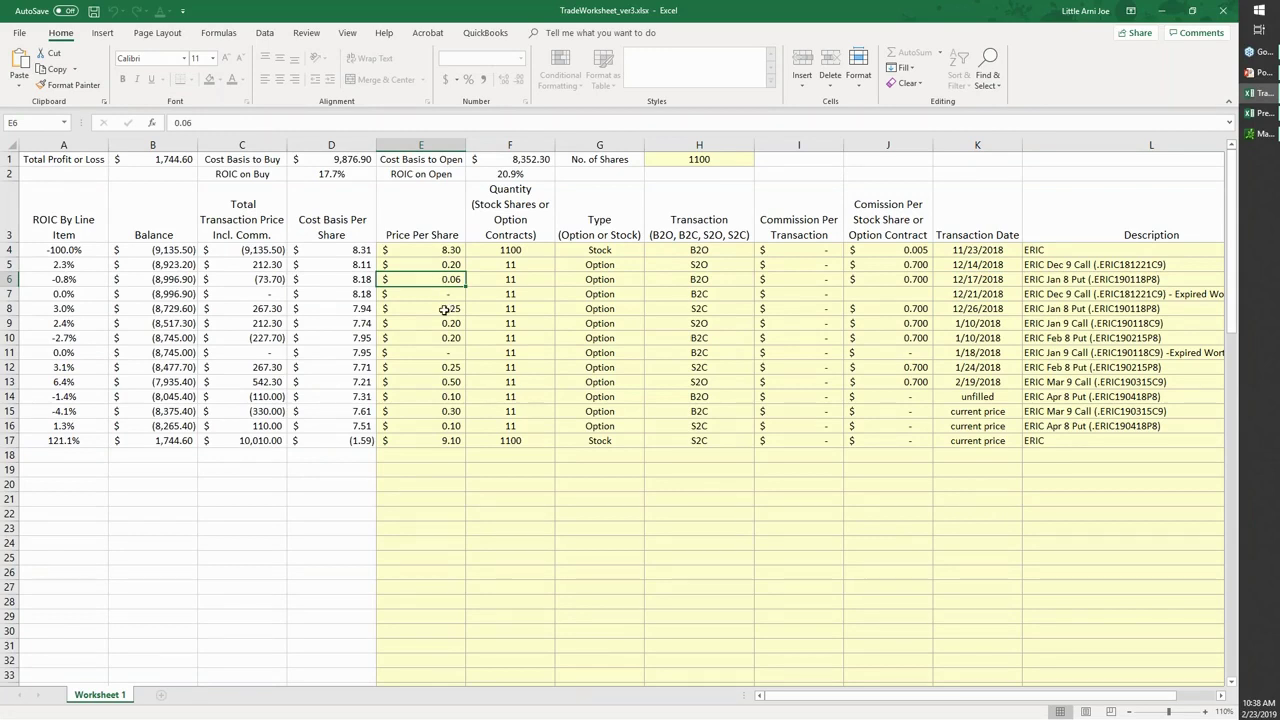
click(443, 310)
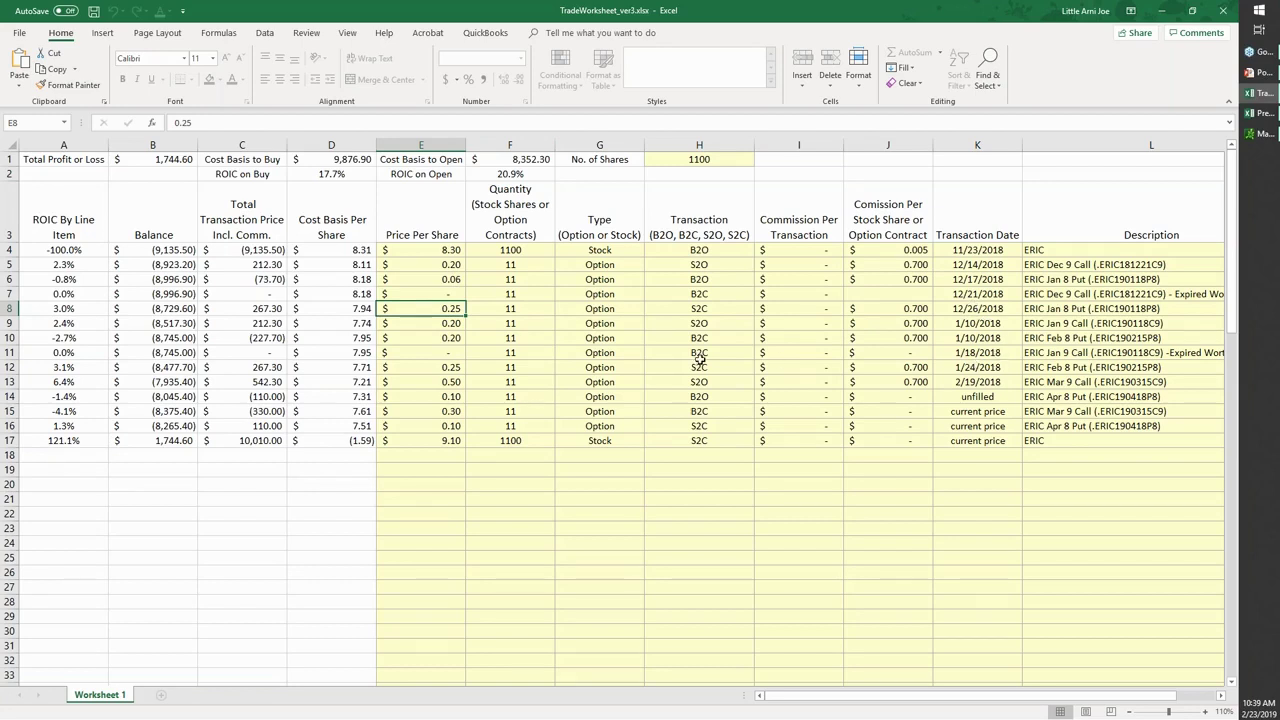
click(357, 339)
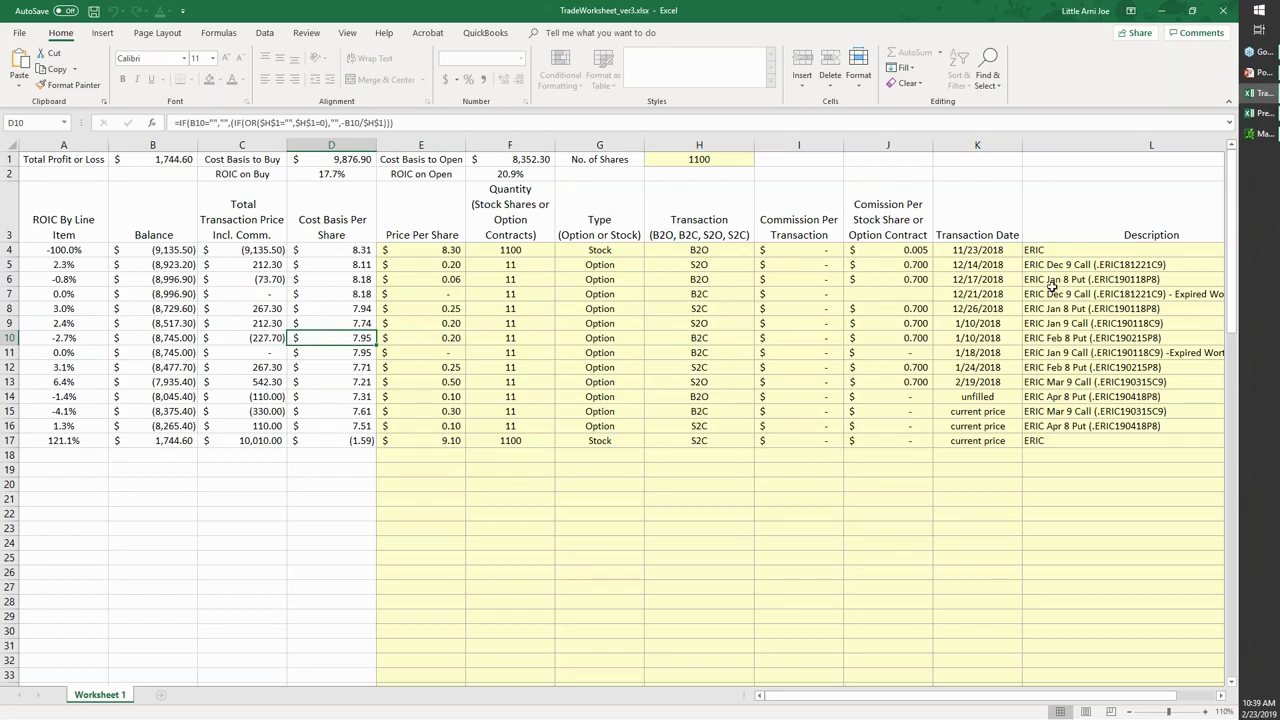
click(1066, 308)
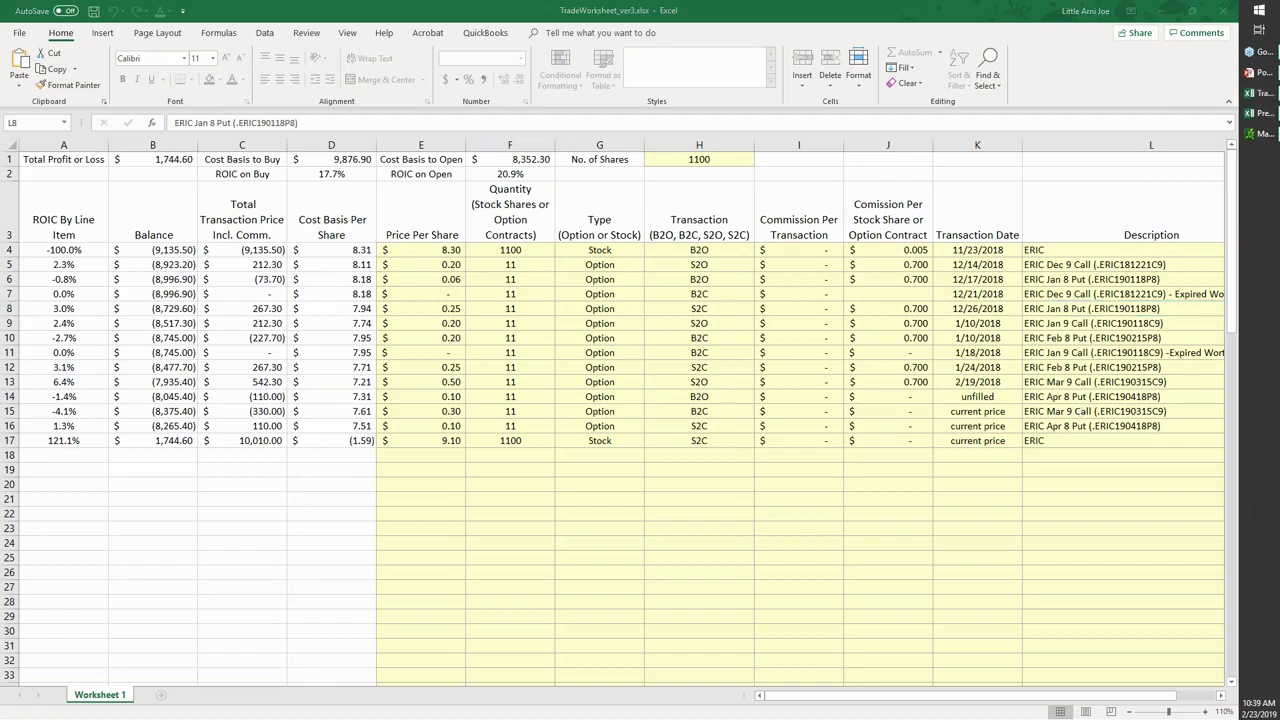
- Handwrite RISK FREE in red ink across the empty rows below the trades, and clear the ink
mouse_move(296, 541)
mouse_down()
mouse_move(346, 626)
mouse_move(398, 605)
mouse_up()
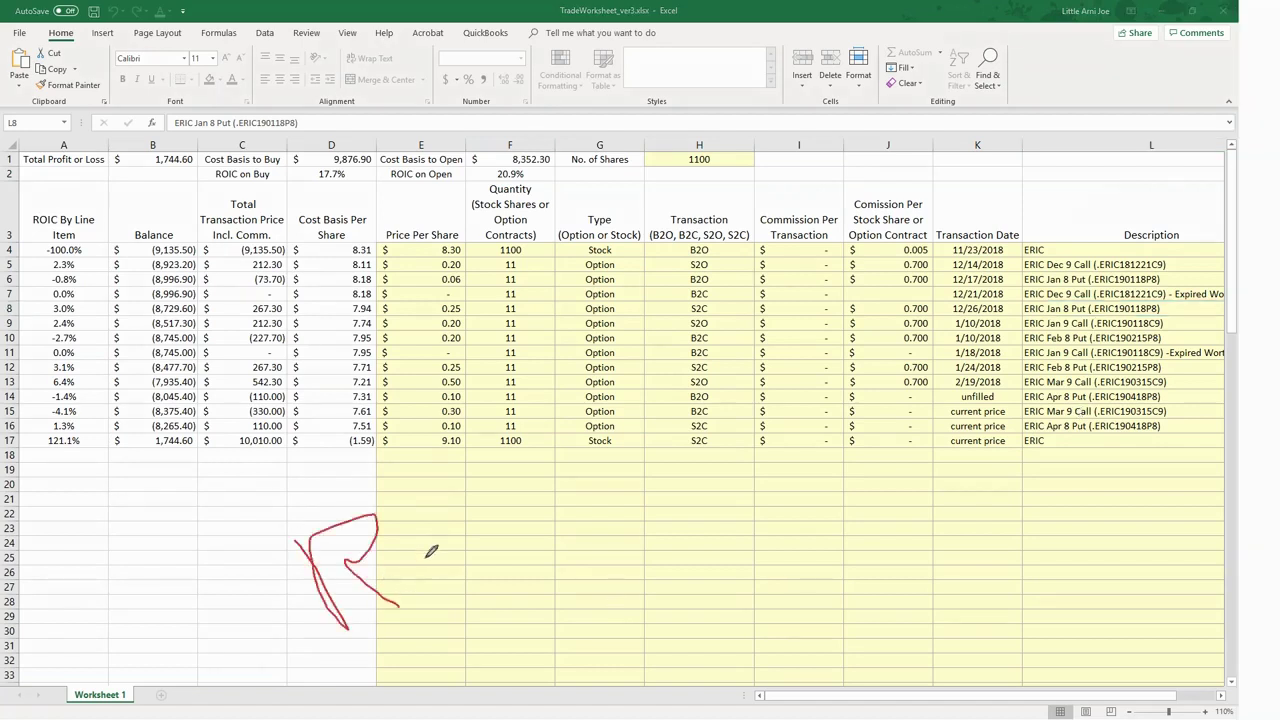
drag(428, 500, 447, 588)
drag(398, 527, 464, 495)
drag(414, 620, 490, 562)
click(508, 506)
drag(510, 506, 510, 575)
drag(540, 482, 578, 545)
mouse_move(592, 483)
mouse_down()
mouse_move(572, 550)
mouse_move(628, 535)
mouse_up()
click(604, 580)
drag(604, 580, 641, 679)
drag(610, 562, 676, 530)
drag(618, 628, 666, 598)
drag(646, 534, 715, 640)
drag(682, 580, 745, 617)
mouse_move(758, 535)
mouse_down()
mouse_move(770, 600)
mouse_move(832, 518)
mouse_up()
mouse_move(765, 575)
mouse_down()
mouse_move(790, 565)
mouse_move(818, 578)
mouse_up()
mouse_move(858, 497)
mouse_down()
mouse_move(868, 568)
mouse_move(876, 496)
mouse_move(882, 522)
mouse_up()
drag(866, 570, 892, 553)
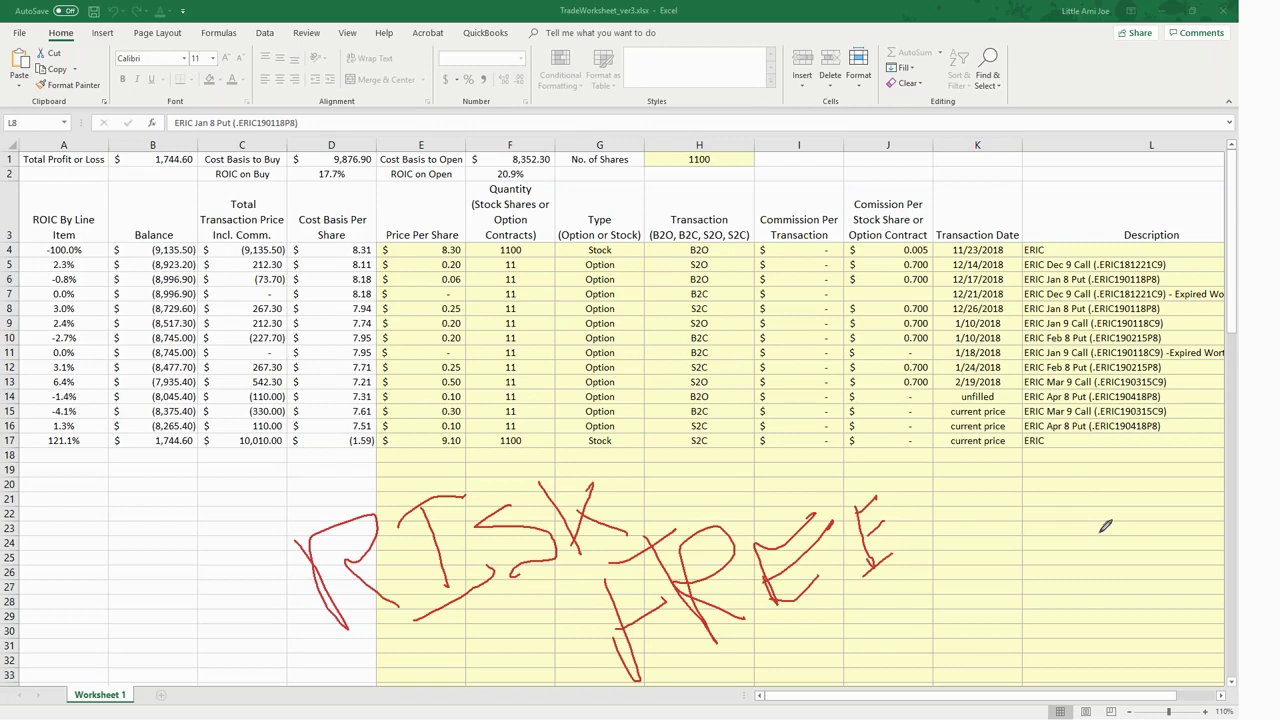
mouse_move(372, 330)
mouse_down()
mouse_move(345, 334)
mouse_move(370, 352)
mouse_move(380, 326)
mouse_up()
key(Escape)
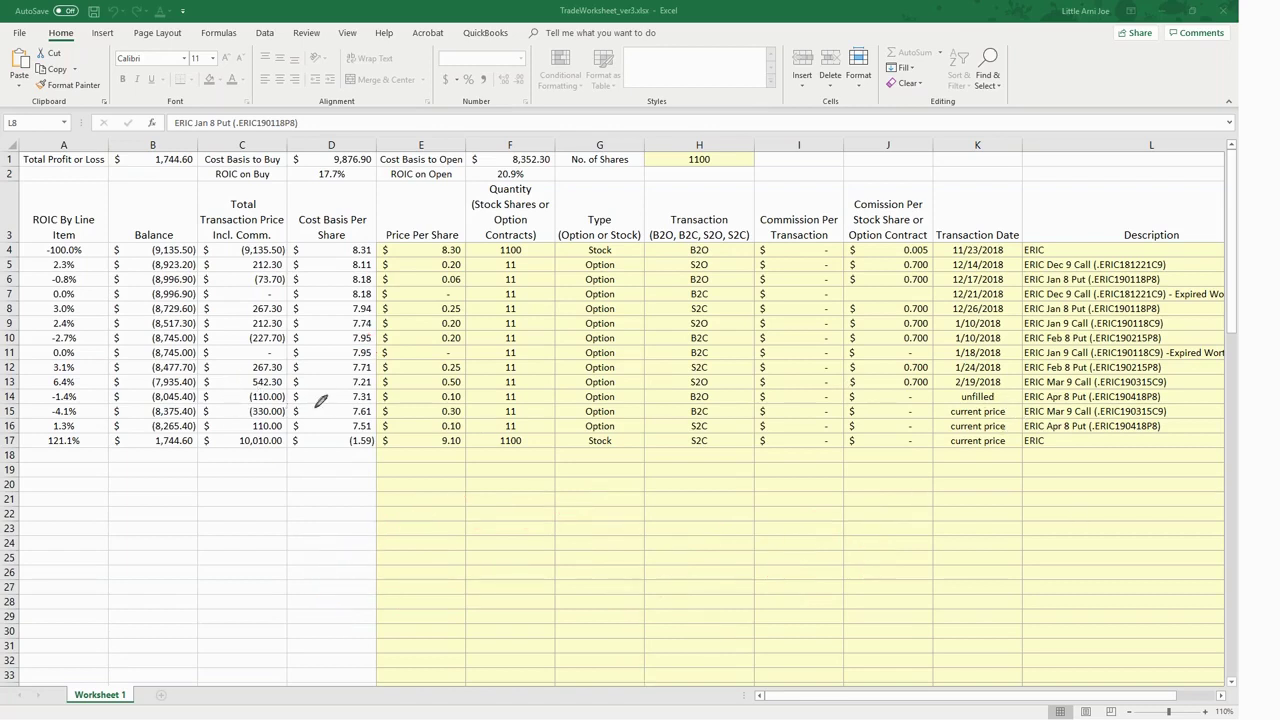
- Mark the unfilled Apr 8 Put, the Feb 8 Put prices, the current option prices and the ROIC on Open in red ink, and clear the ink
mouse_move(982, 388)
mouse_down()
mouse_move(960, 396)
mouse_move(1006, 392)
mouse_up()
drag(397, 368, 433, 402)
drag(427, 411, 362, 522)
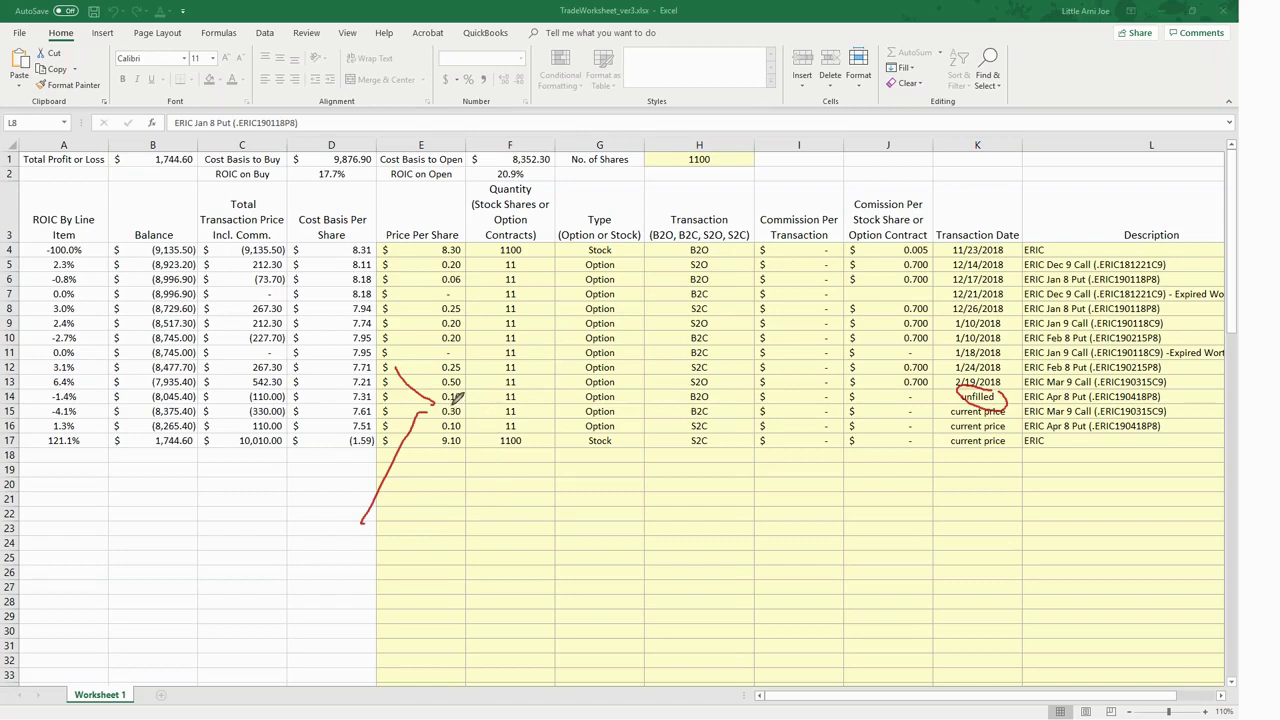
drag(434, 402, 474, 421)
drag(433, 418, 487, 435)
mouse_move(452, 326)
mouse_down()
mouse_move(432, 332)
mouse_move(458, 352)
mouse_move(466, 328)
mouse_move(438, 376)
mouse_move(484, 362)
mouse_move(456, 350)
mouse_up()
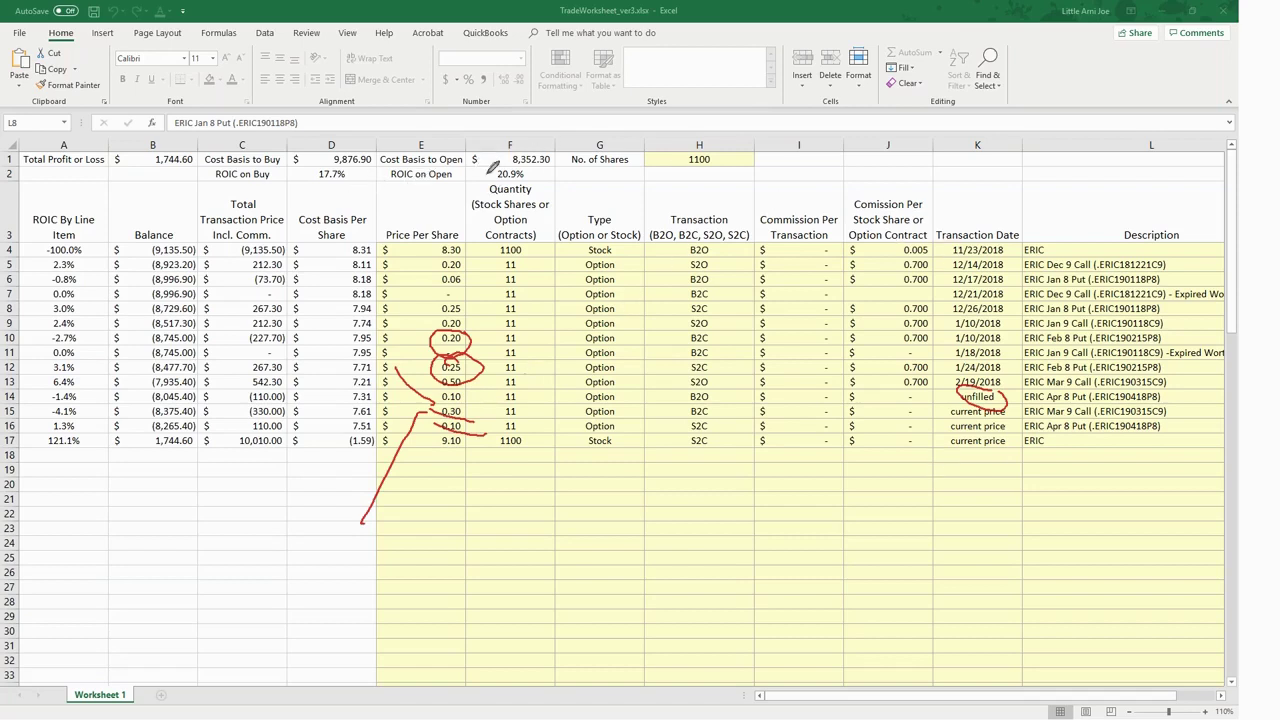
mouse_move(512, 160)
mouse_down()
mouse_move(550, 210)
mouse_move(462, 193)
mouse_up()
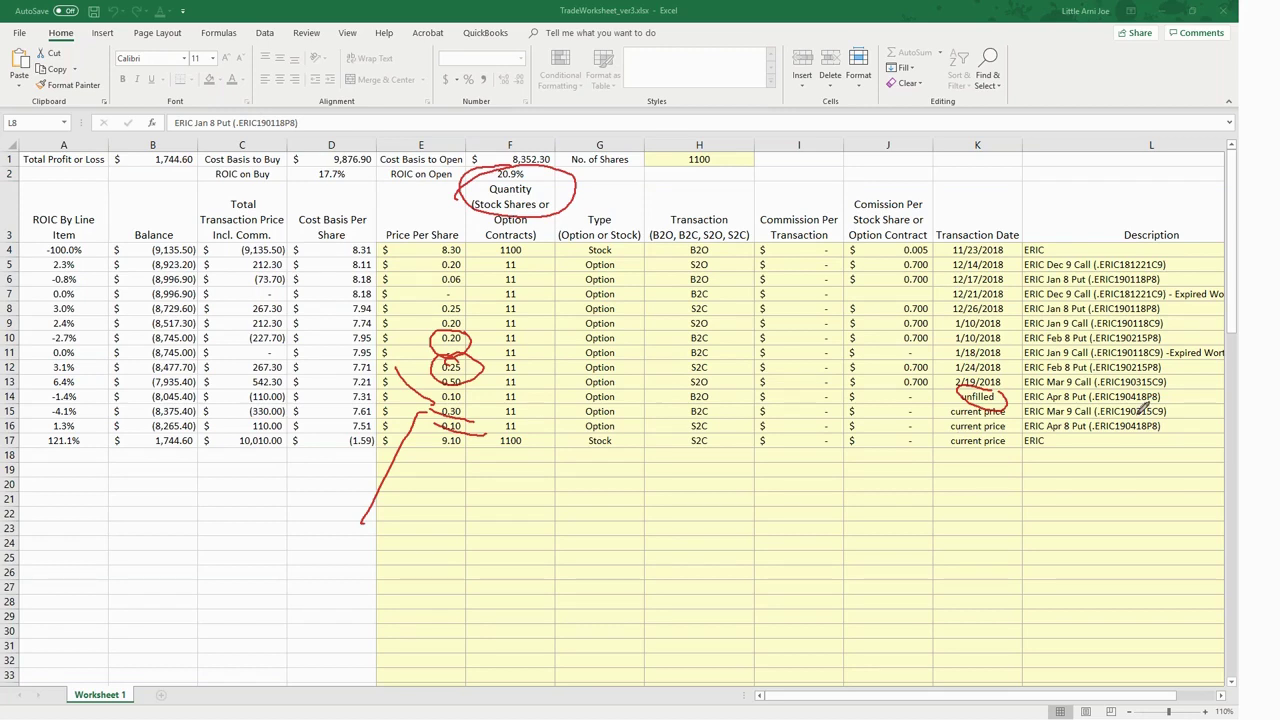
key(Escape)
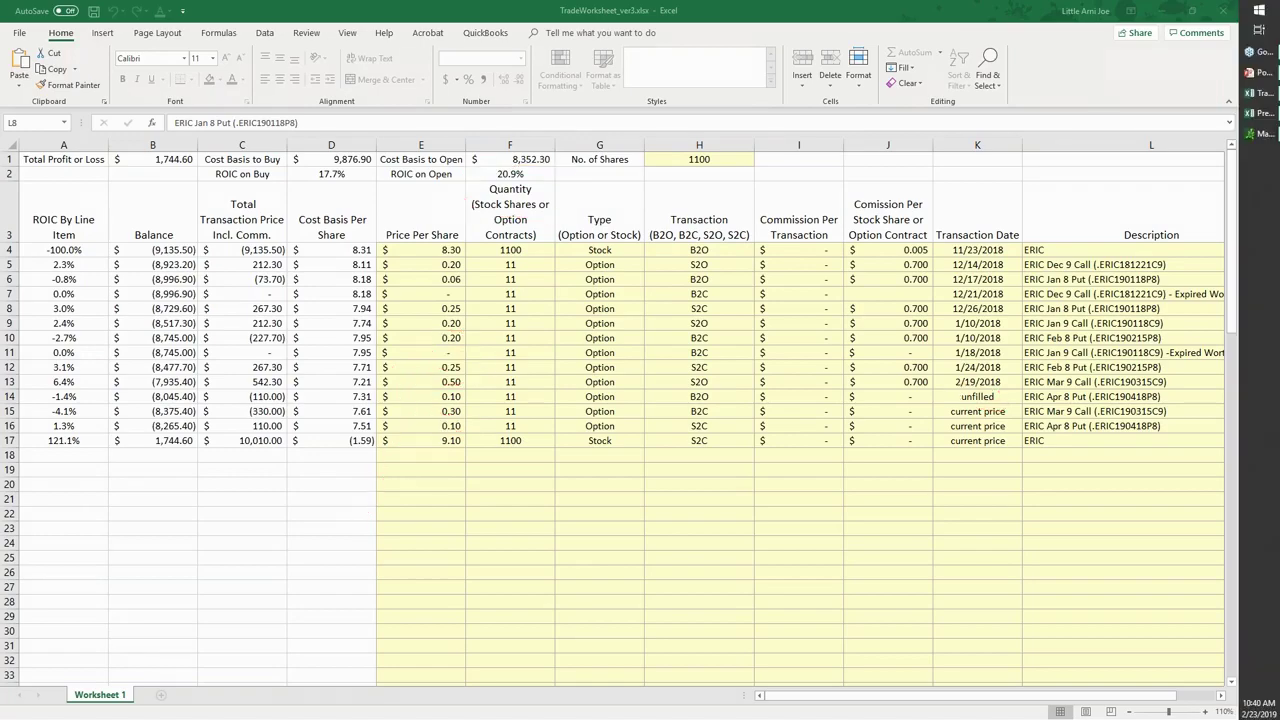
- Switch to the PowerPoint growth chart, circle its zero level and tick both range lines at points 2 and 3 in red ink
click(1163, 14)
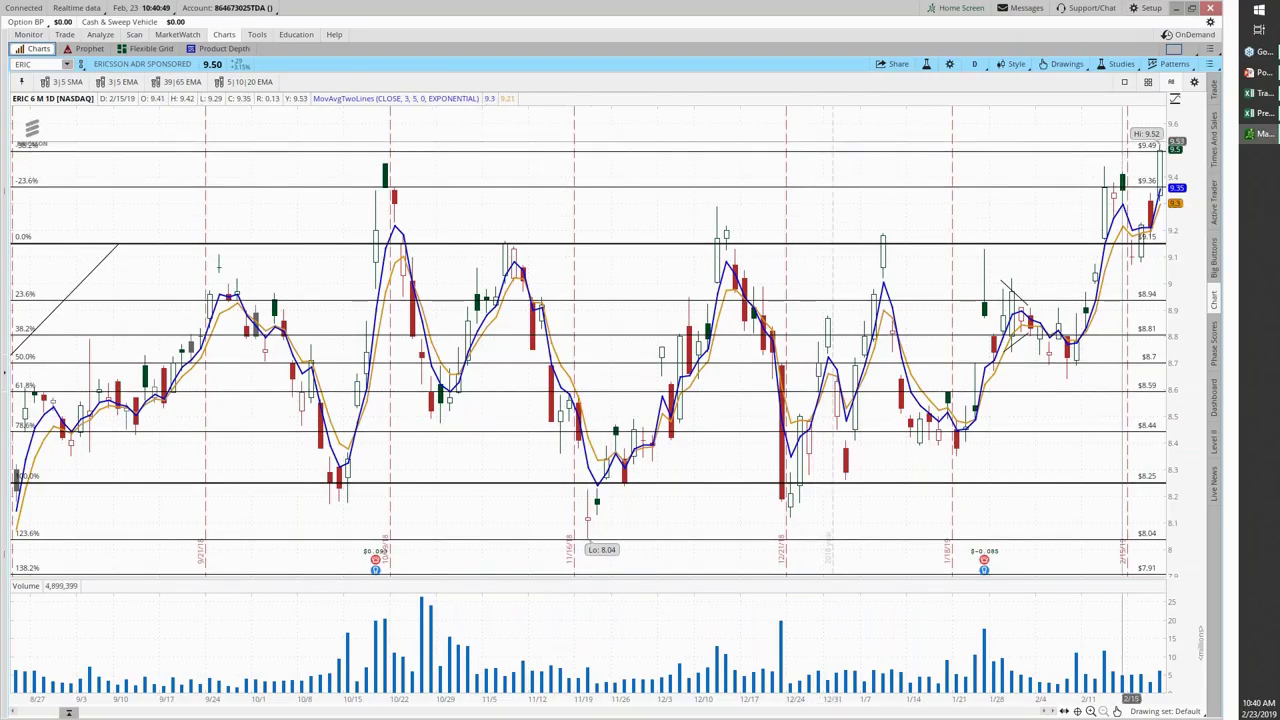
click(1263, 80)
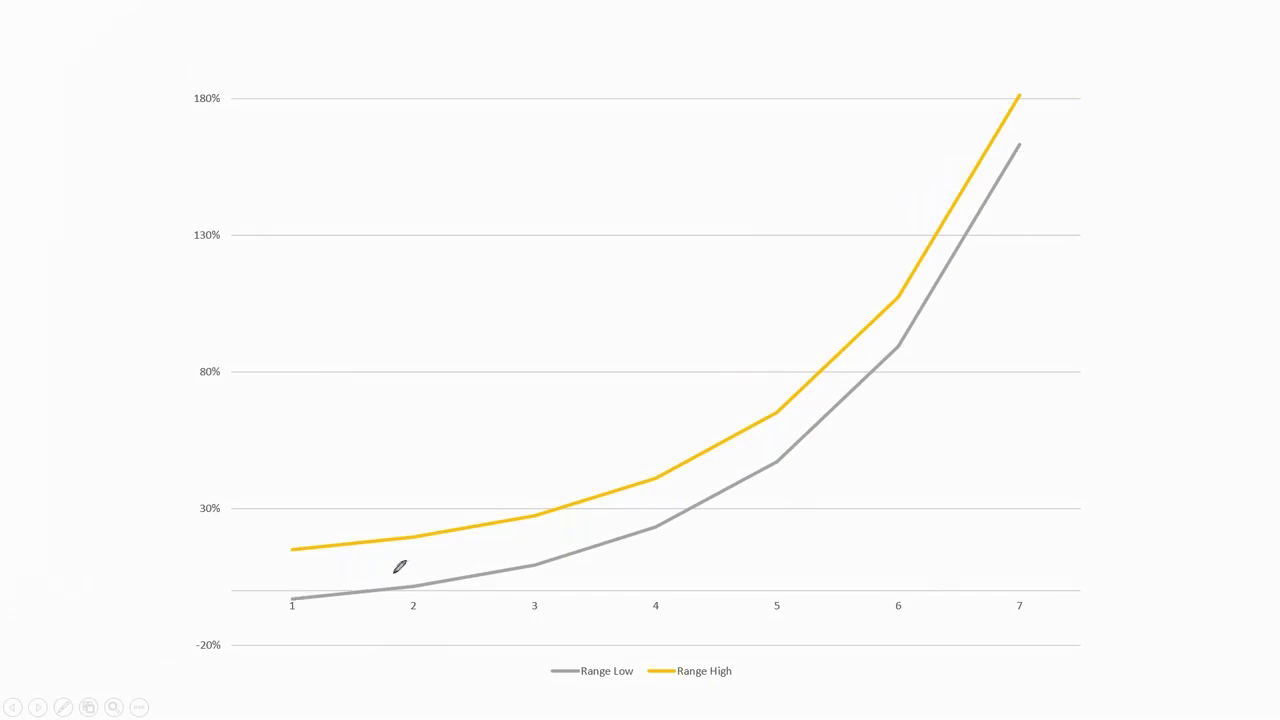
mouse_move(415, 577)
mouse_down()
mouse_move(411, 600)
mouse_move(397, 597)
mouse_up()
mouse_move(230, 588)
mouse_down()
mouse_move(214, 598)
mouse_move(230, 590)
mouse_up()
drag(411, 522, 411, 551)
drag(535, 560, 536, 584)
drag(536, 503, 538, 527)
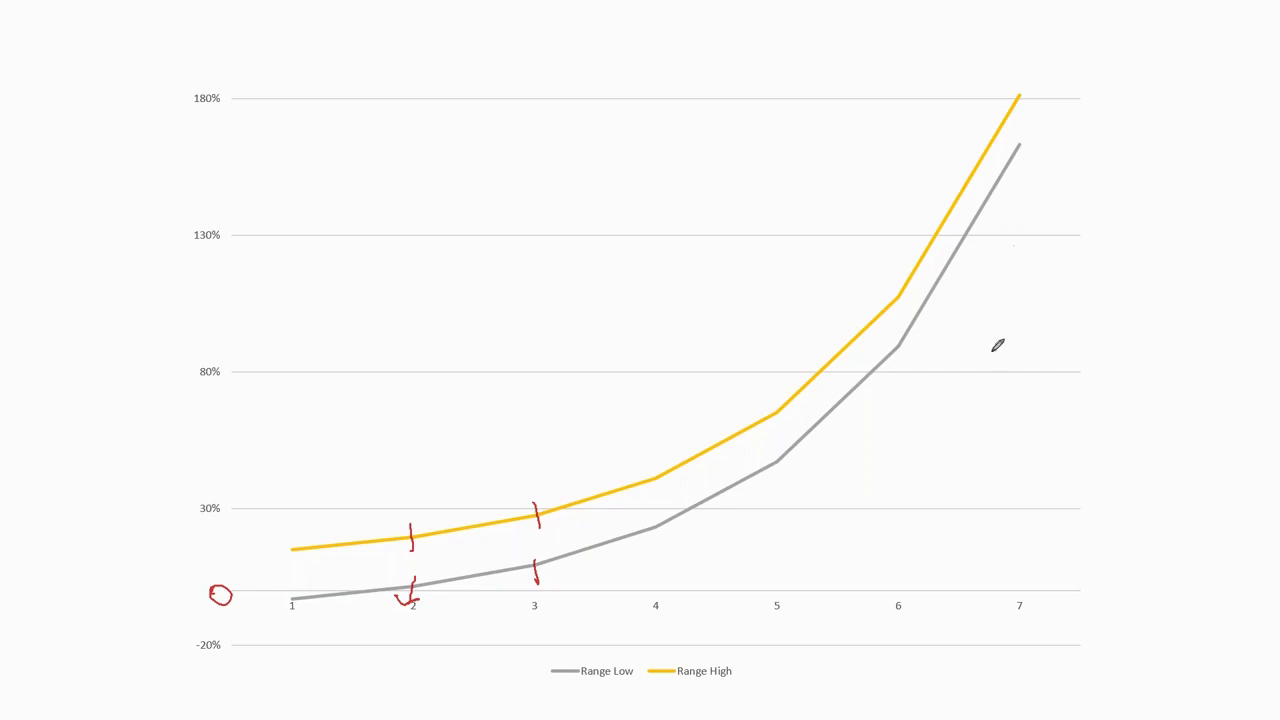
- Handwrite the formula ROI = P / I beside the growth chart, with a curved arrow from P to I
mouse_move(944, 370)
mouse_down()
mouse_move(950, 420)
mouse_move(1000, 466)
mouse_up()
mouse_move(1005, 365)
mouse_down()
mouse_move(1000, 429)
mouse_move(1057, 432)
mouse_up()
drag(1036, 376, 1080, 370)
mouse_move(1030, 443)
mouse_down()
mouse_move(1082, 438)
mouse_move(1126, 395)
mouse_up()
drag(1153, 314, 1157, 358)
drag(1140, 292, 1160, 325)
mouse_move(1134, 388)
mouse_down()
mouse_move(1198, 377)
mouse_move(1176, 462)
mouse_move(1182, 416)
mouse_up()
drag(1204, 392, 1181, 423)
drag(1132, 488, 1205, 452)
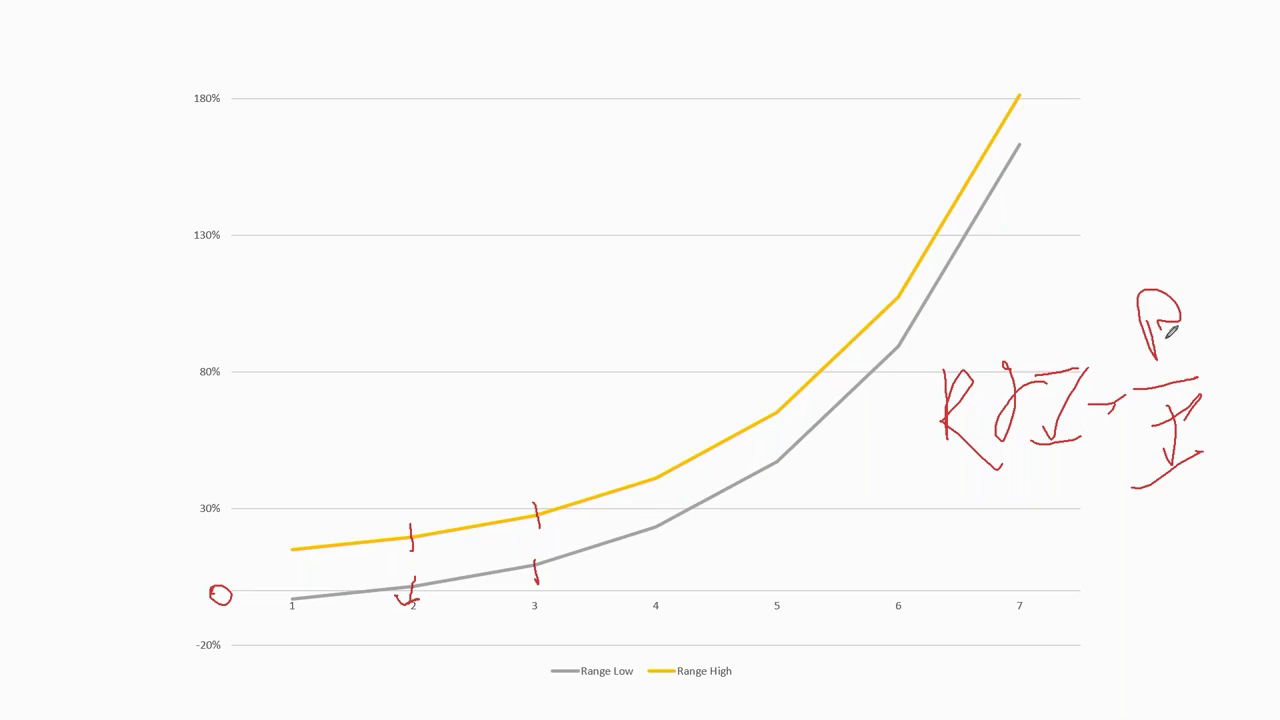
mouse_move(1188, 324)
mouse_down()
mouse_move(1229, 337)
mouse_move(1214, 400)
mouse_up()
- Draw an arrow toward the Range High curve between points 4 and 5, and mark point 7 on the axis and near the curve's upper end
mouse_move(501, 168)
mouse_down()
mouse_move(546, 246)
mouse_move(695, 405)
mouse_move(680, 370)
mouse_move(662, 414)
mouse_up()
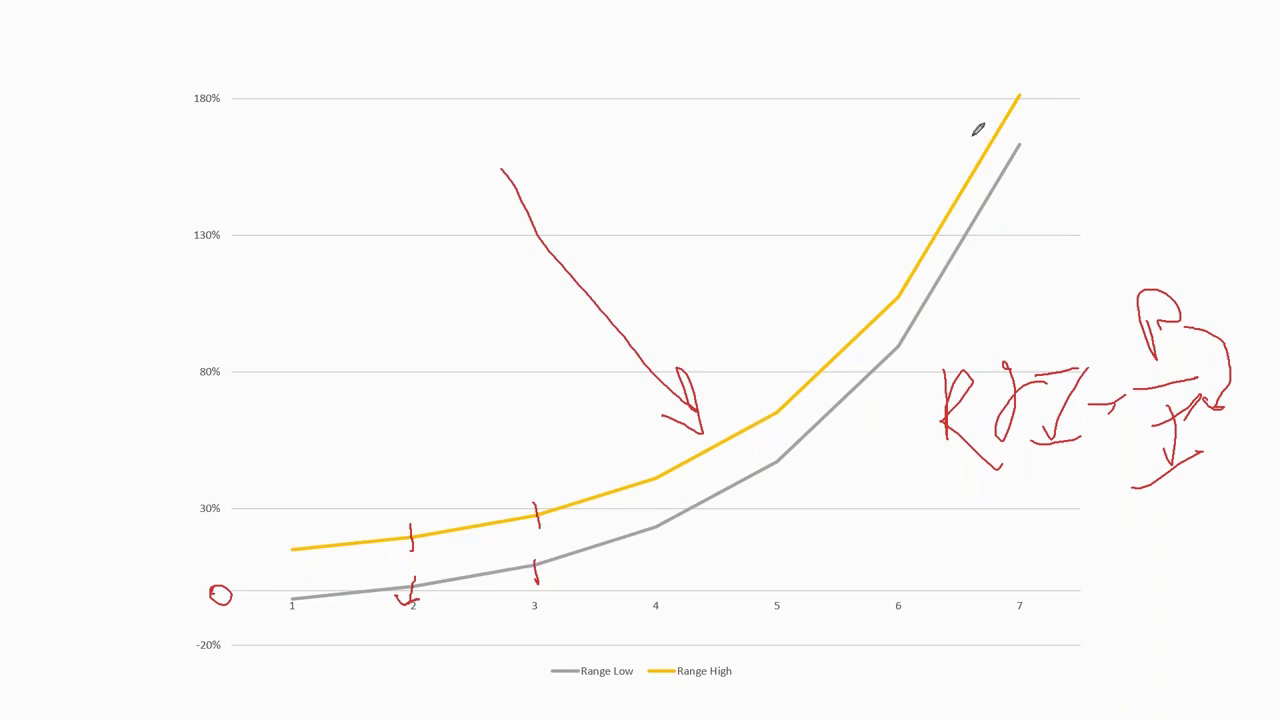
drag(1021, 573, 1039, 642)
drag(1006, 142, 946, 132)
- Tick both range lines at point 4 and add a short horizontal stroke at each mark
drag(649, 522, 650, 536)
drag(650, 465, 650, 490)
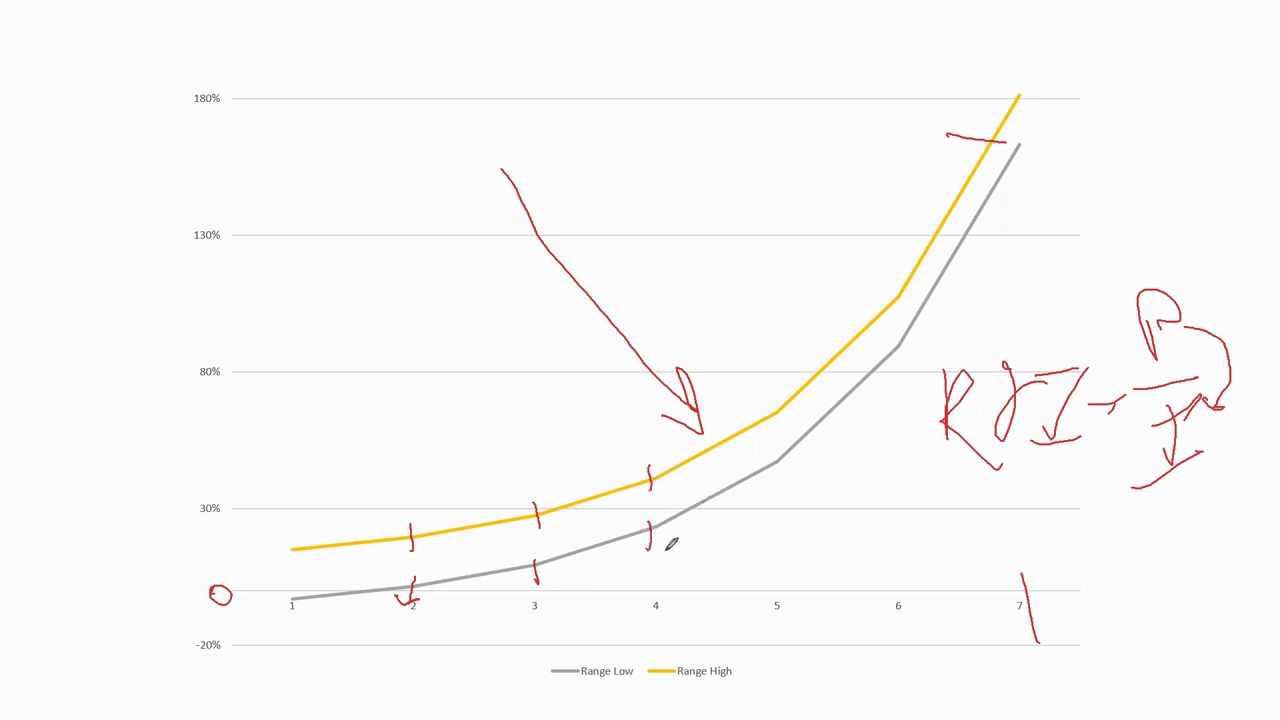
drag(637, 533, 728, 529)
drag(628, 466, 718, 468)
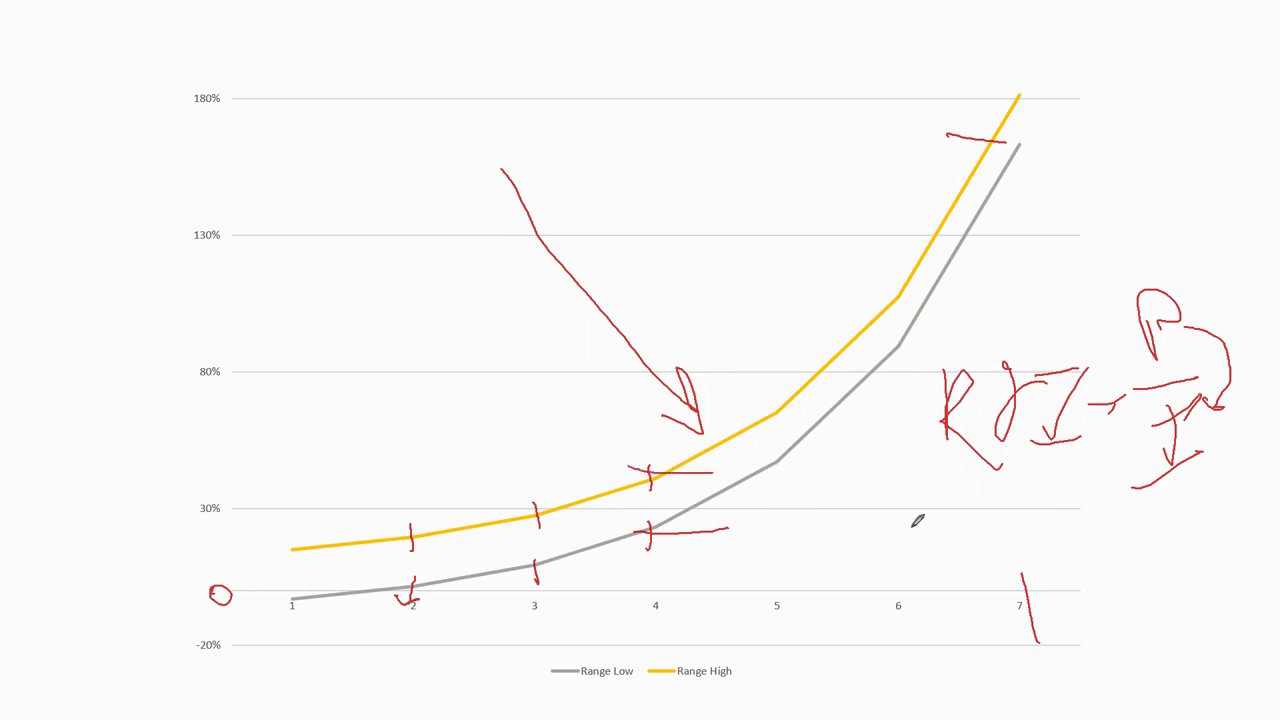